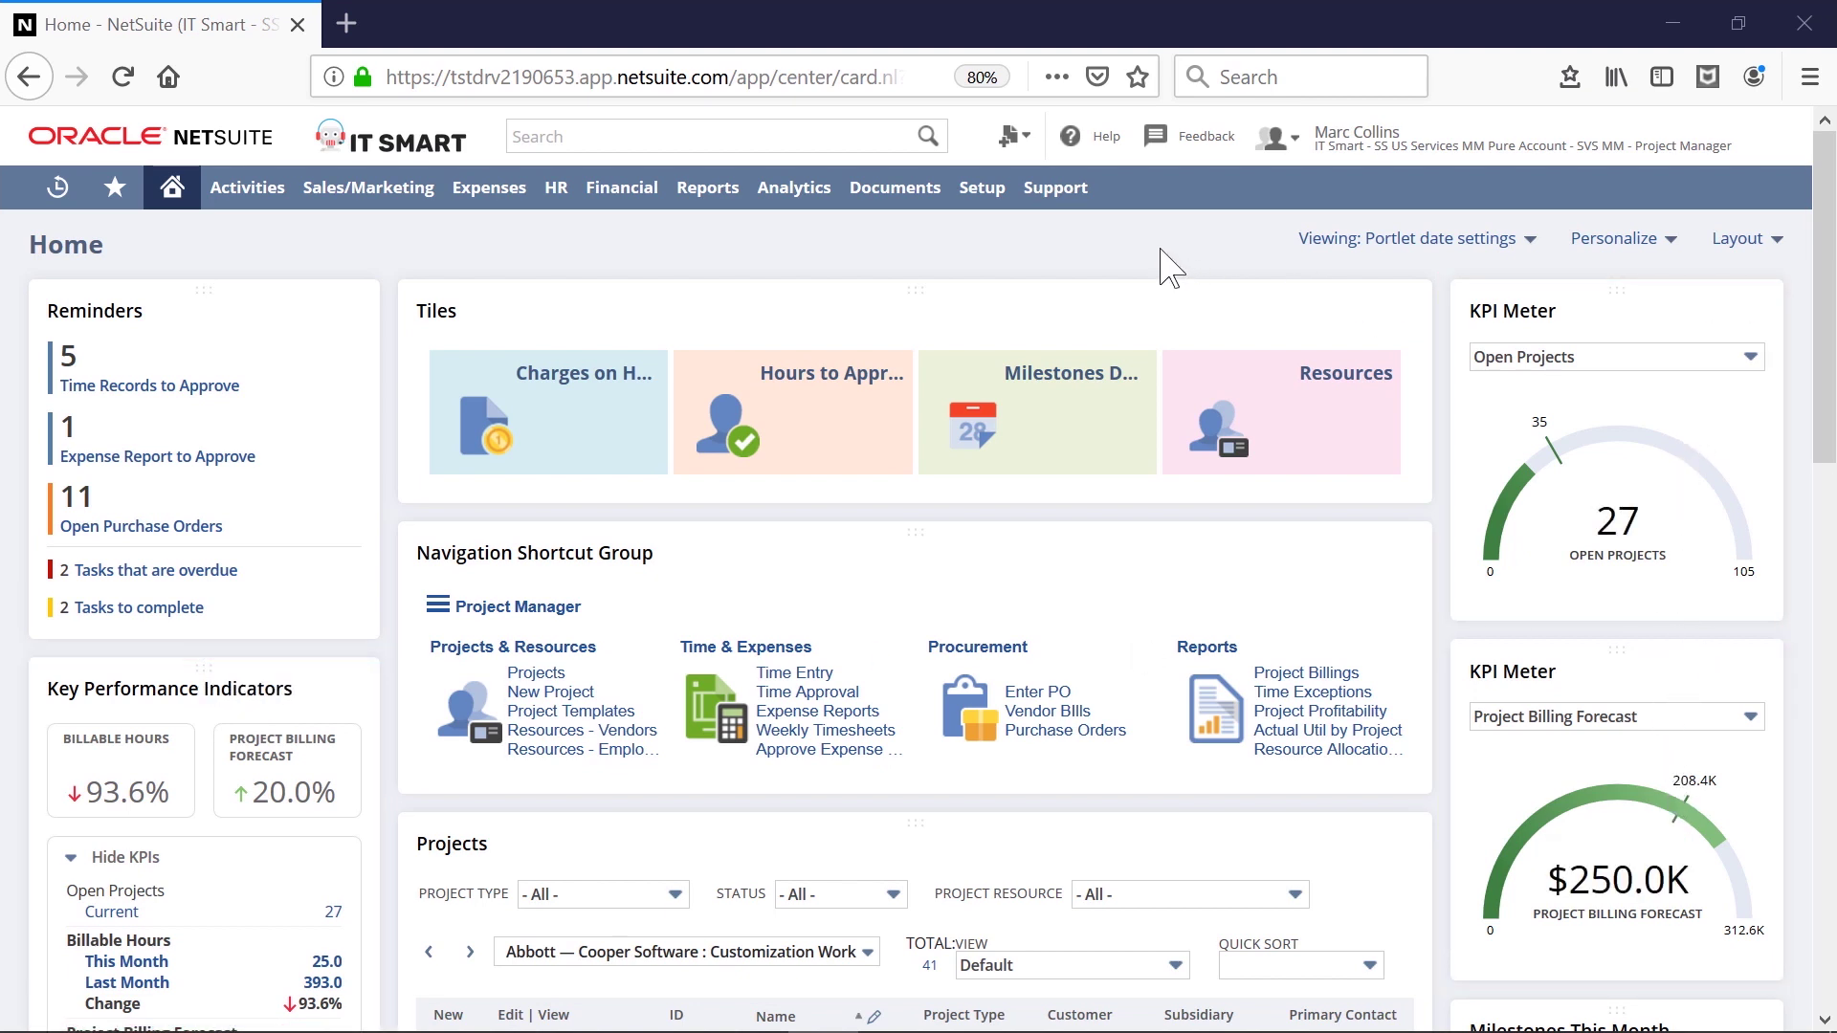
- Filter the dashboard Projects portlet to Awarded status and open PRJ1141 ERP Implementation Project
left_click_drag(1828, 322, 1827, 517)
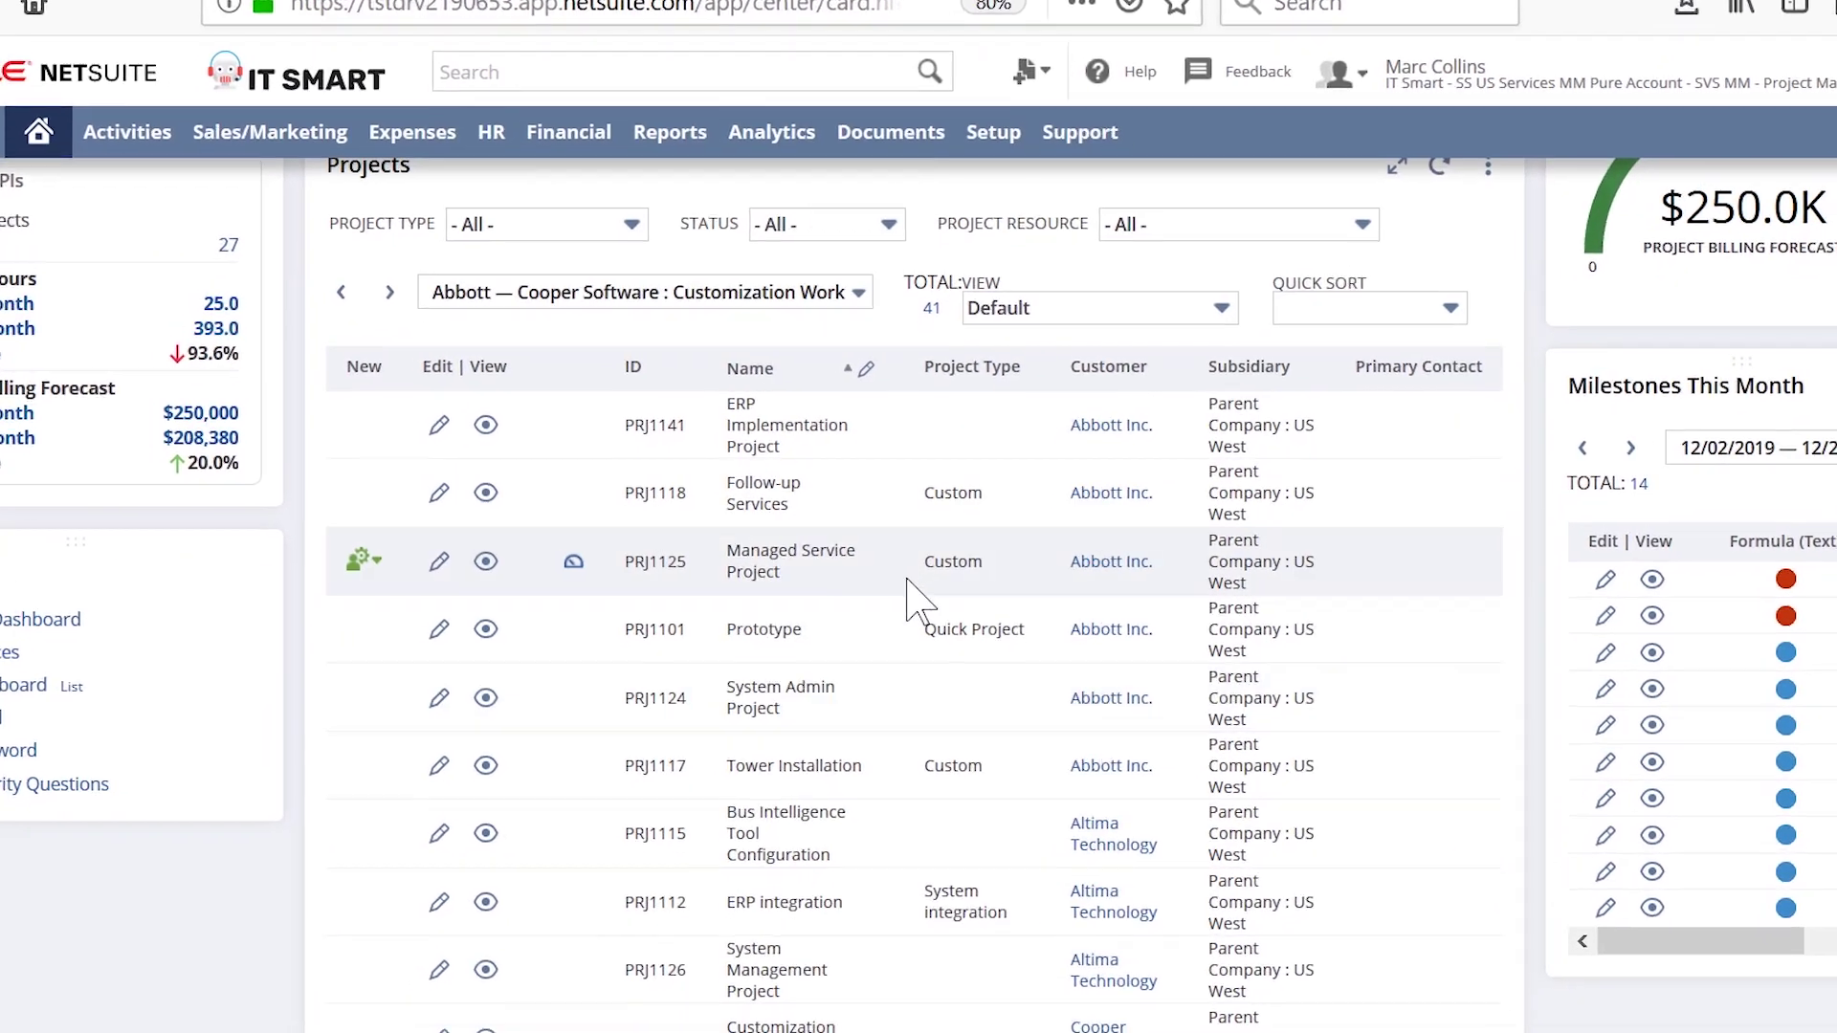
left_click(837, 444)
left_click(819, 247)
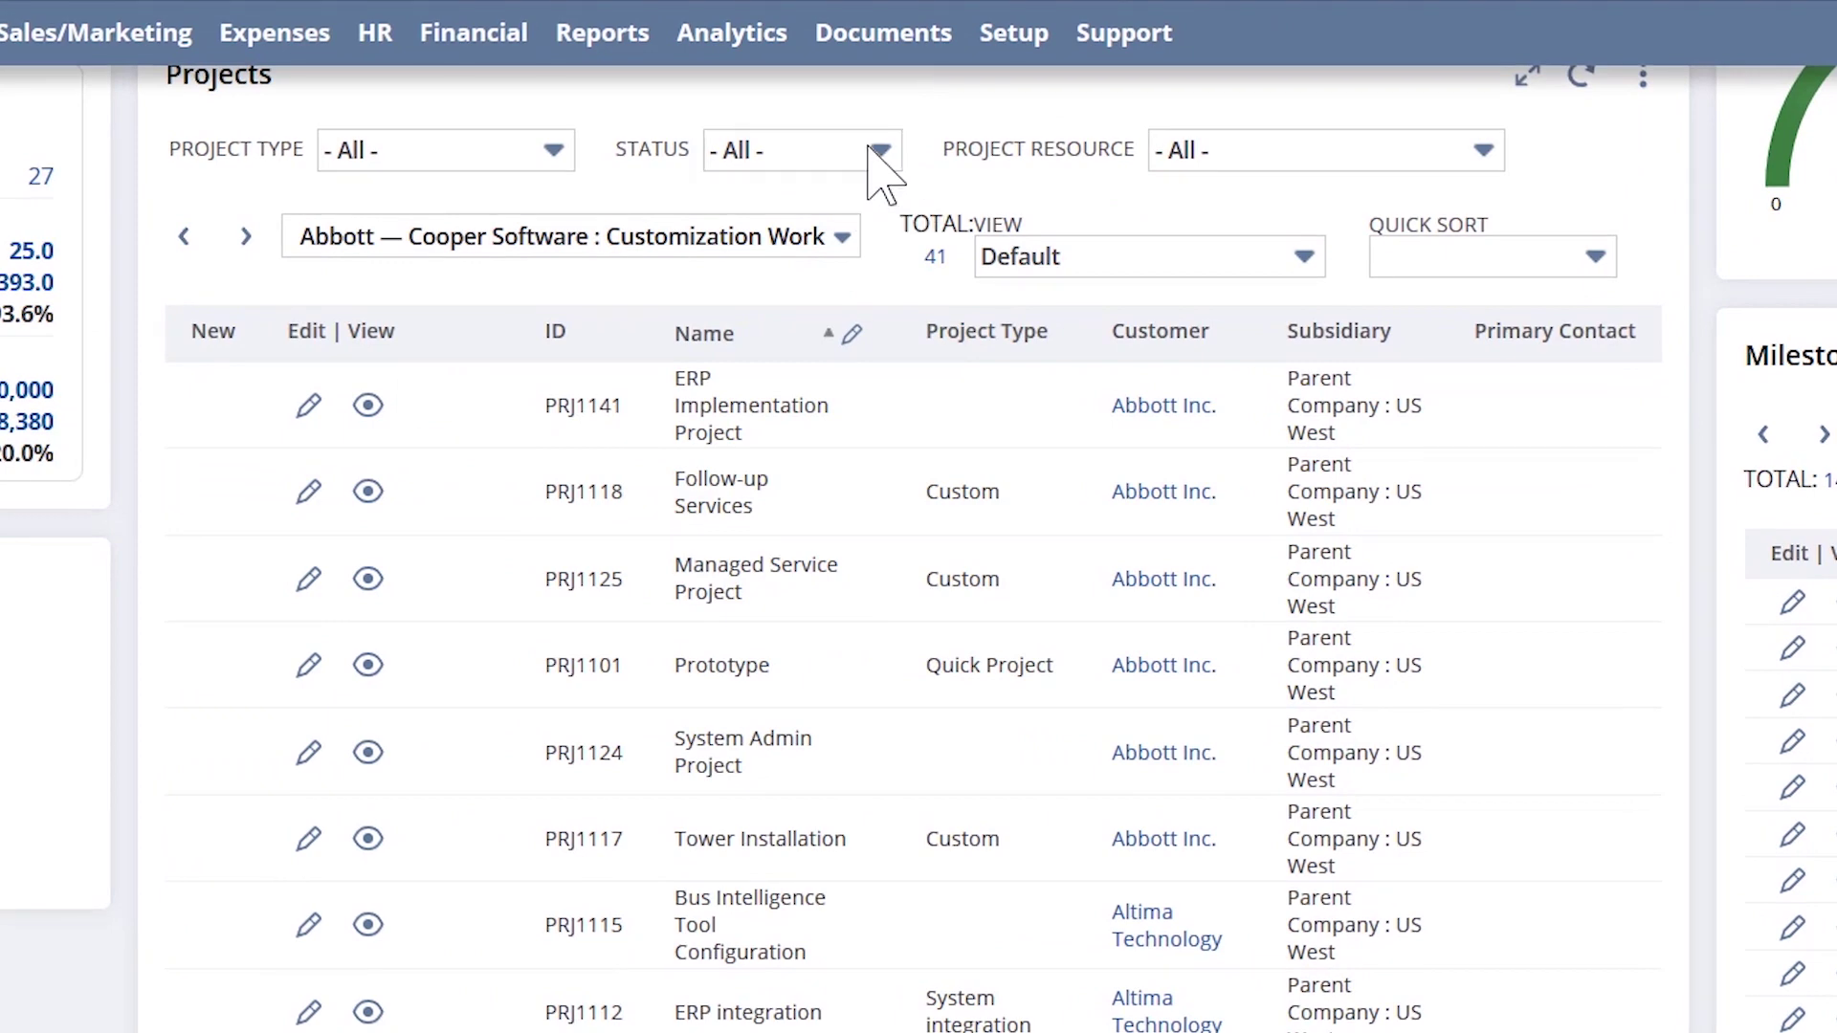
left_click(880, 153)
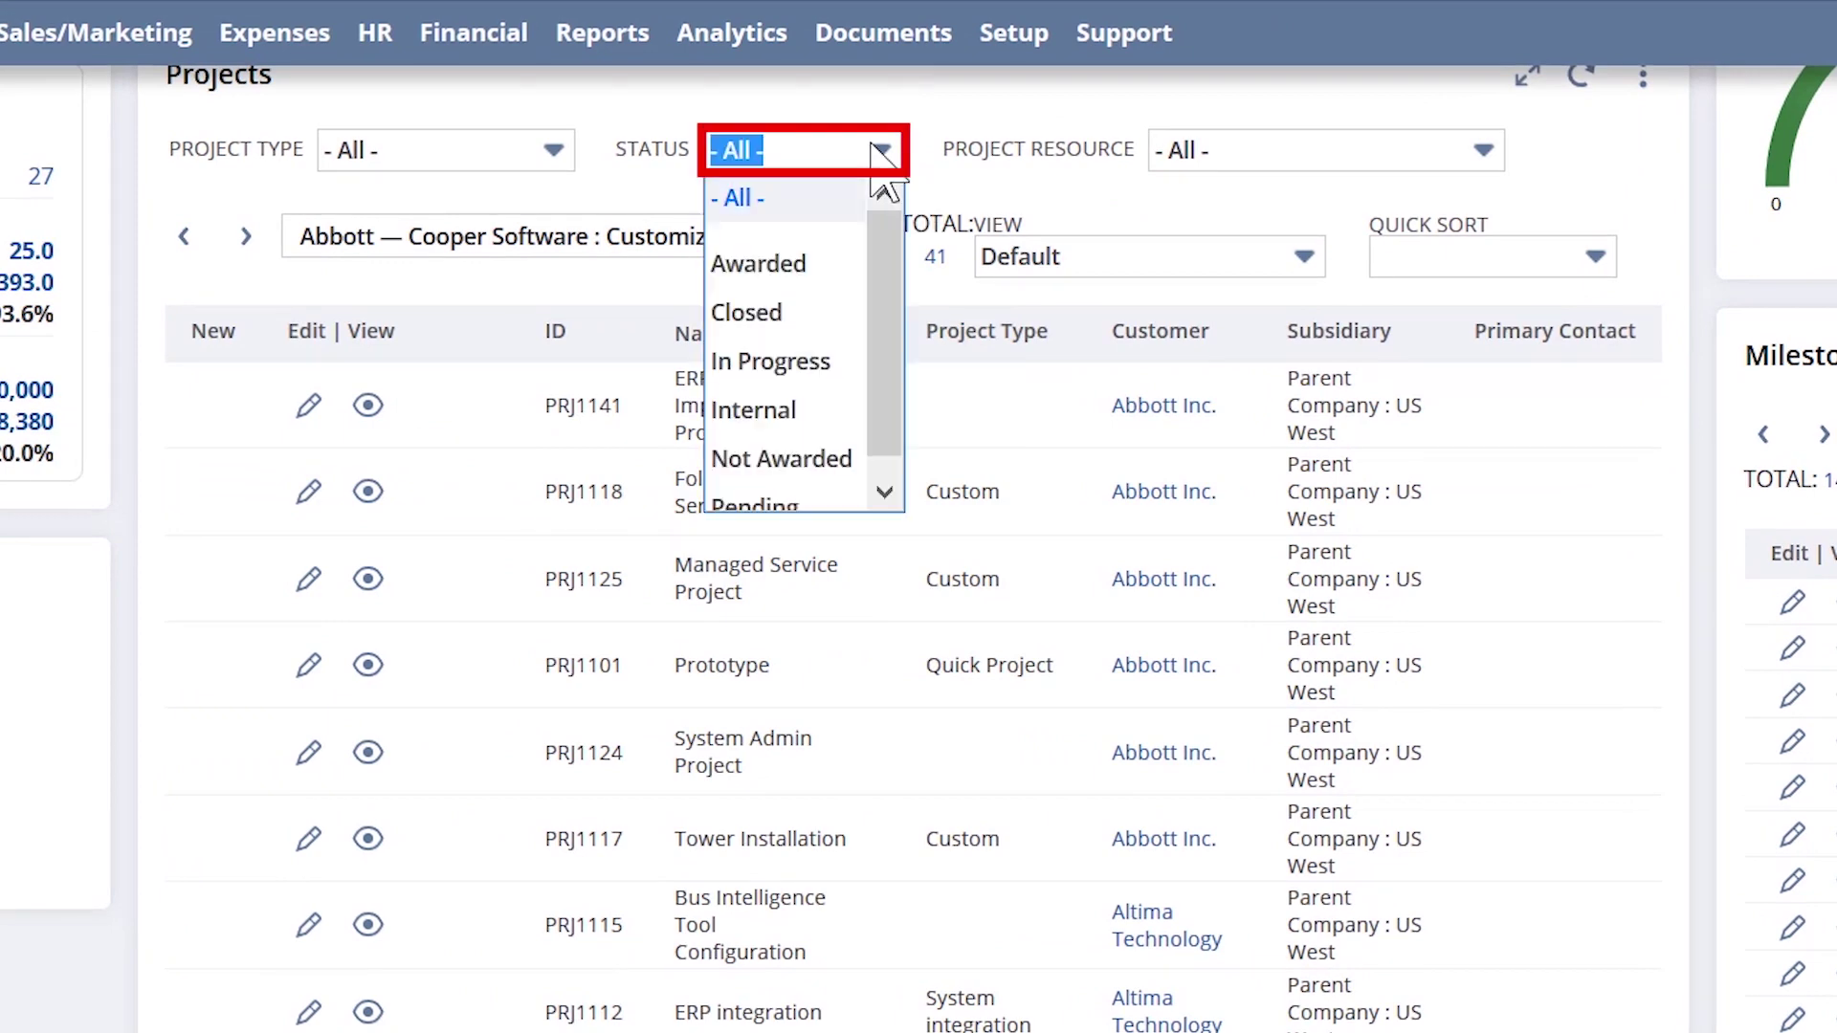
left_click(835, 264)
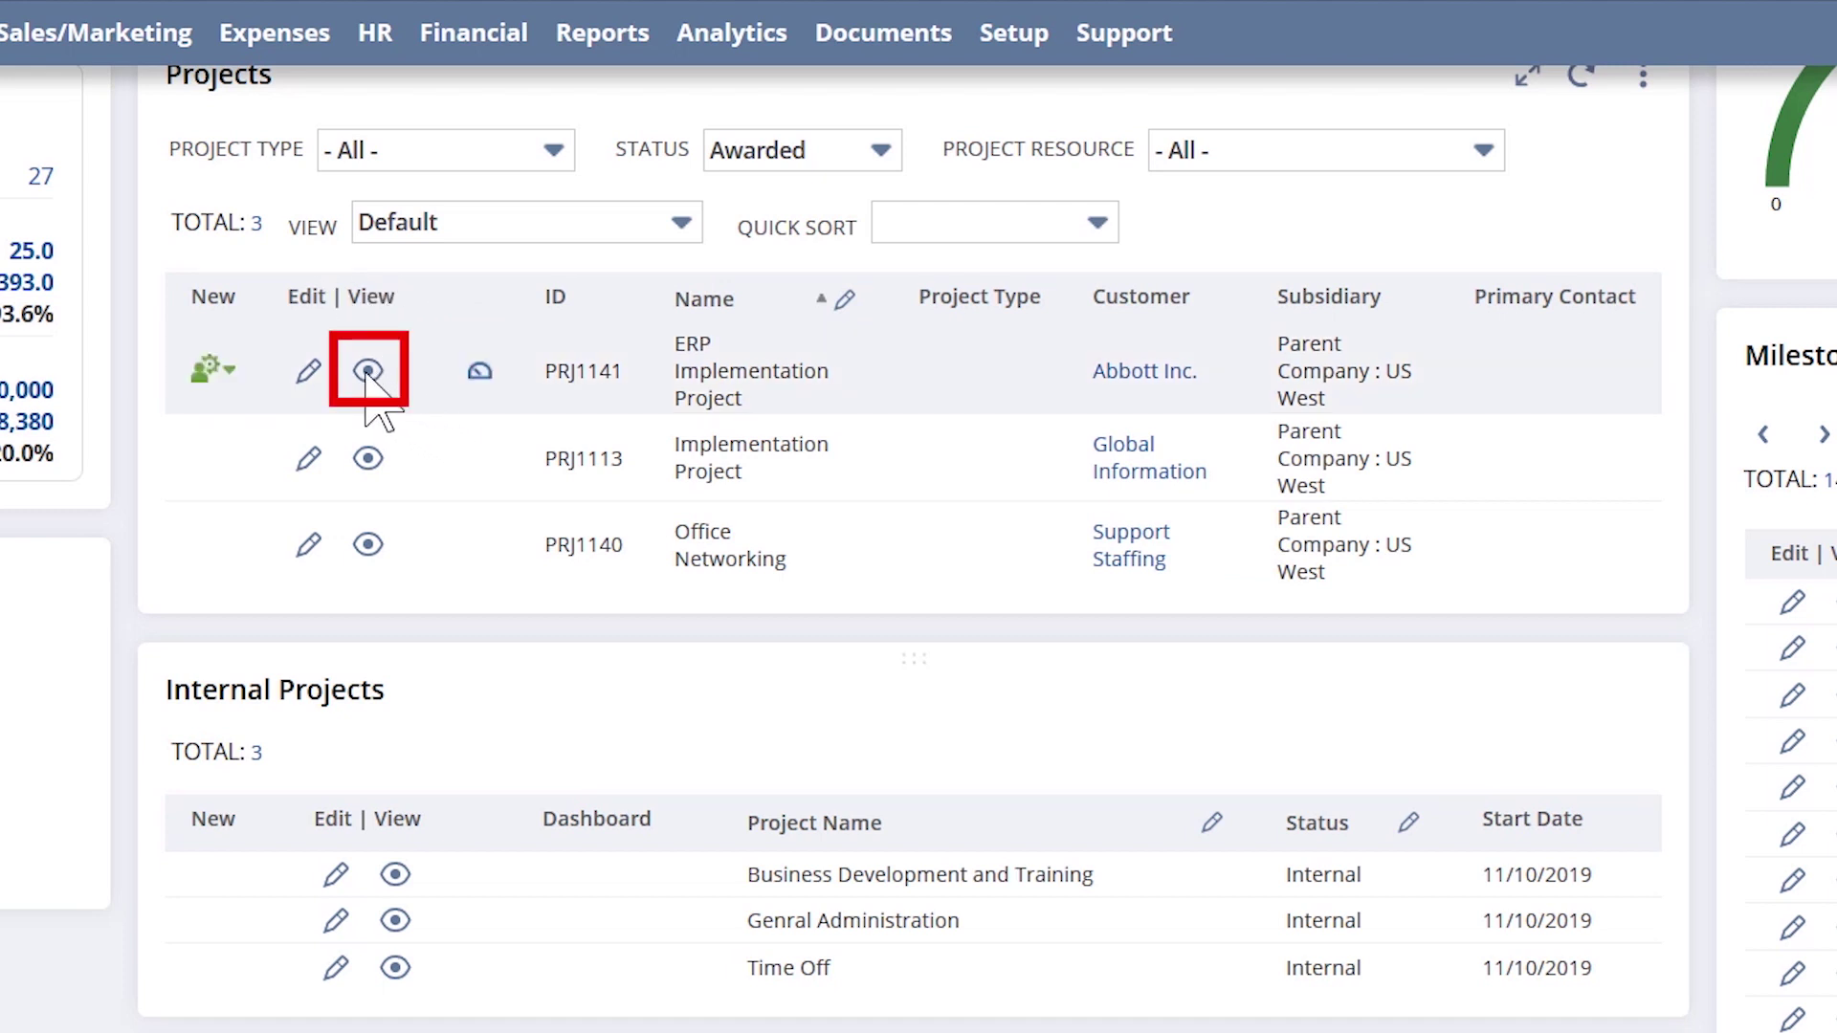
left_click(367, 371)
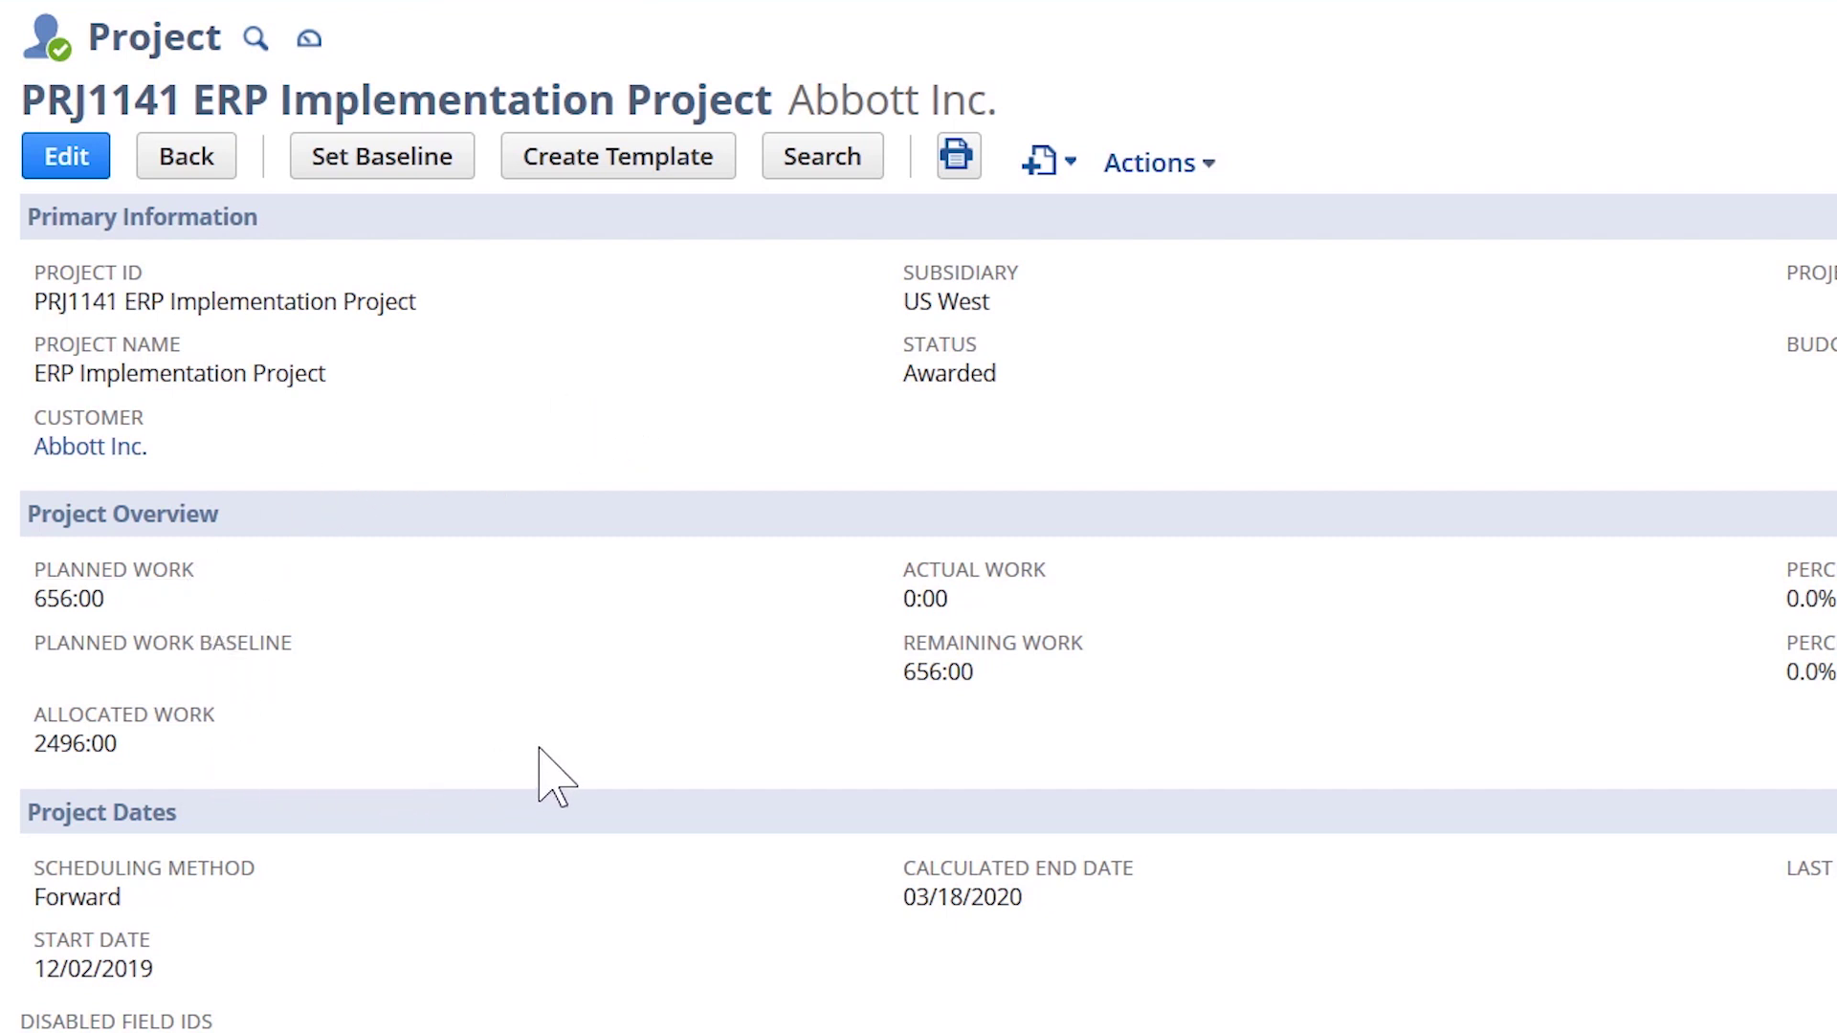
scroll(546, 771, "down", 5)
scroll(653, 270, "down", 3)
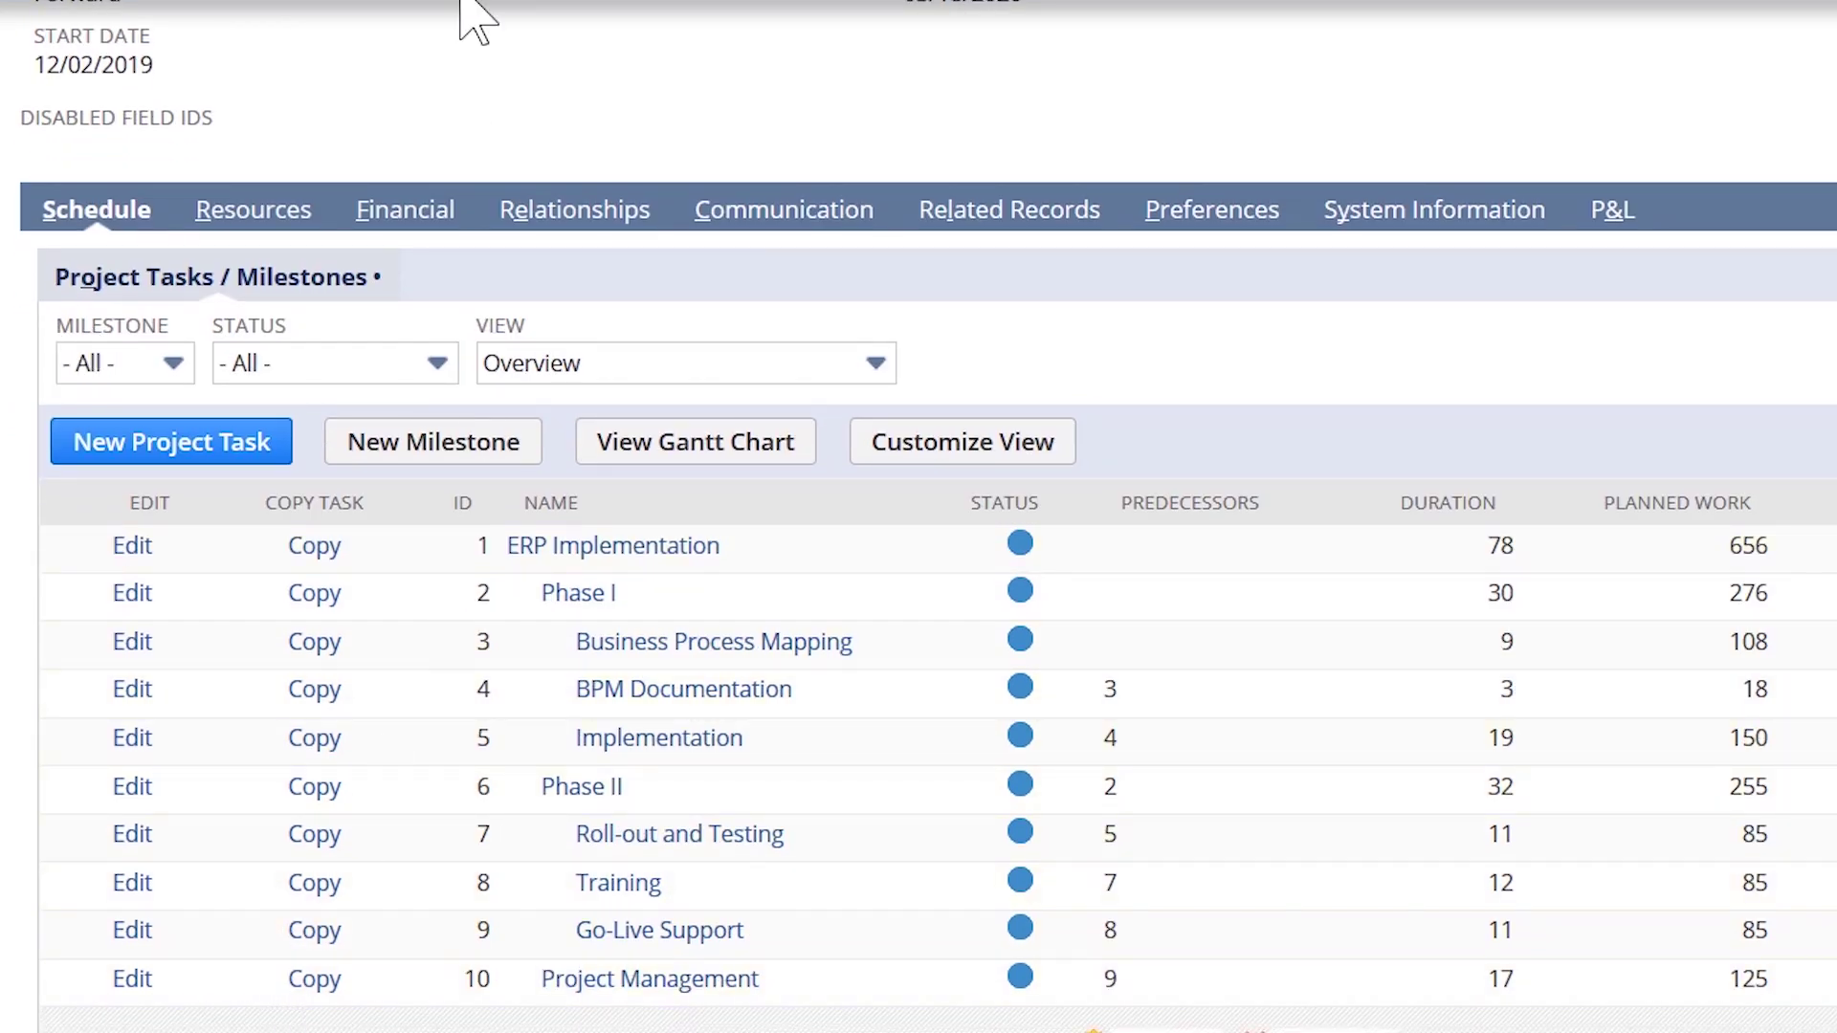
scroll(428, 86, "up", 8)
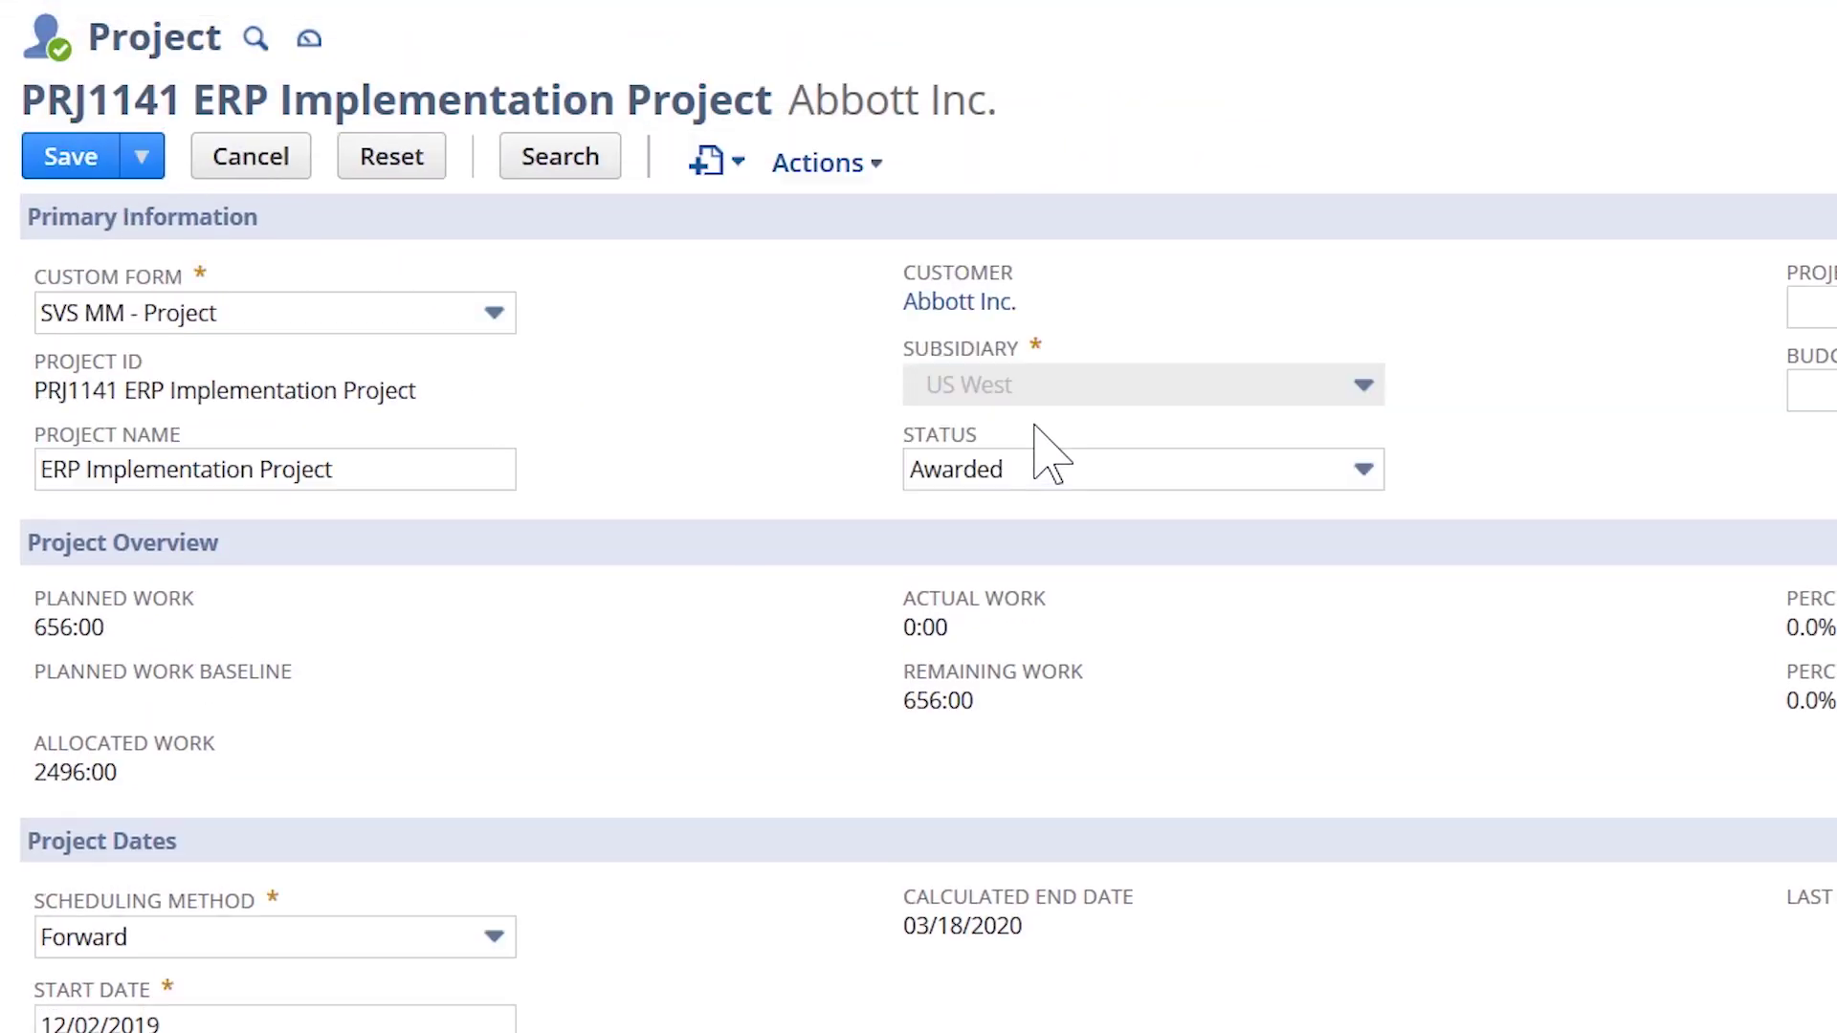
- Change PRJ1141's status from Awarded to In Progress and scroll down to the Schedule subtab
left_click(1035, 468)
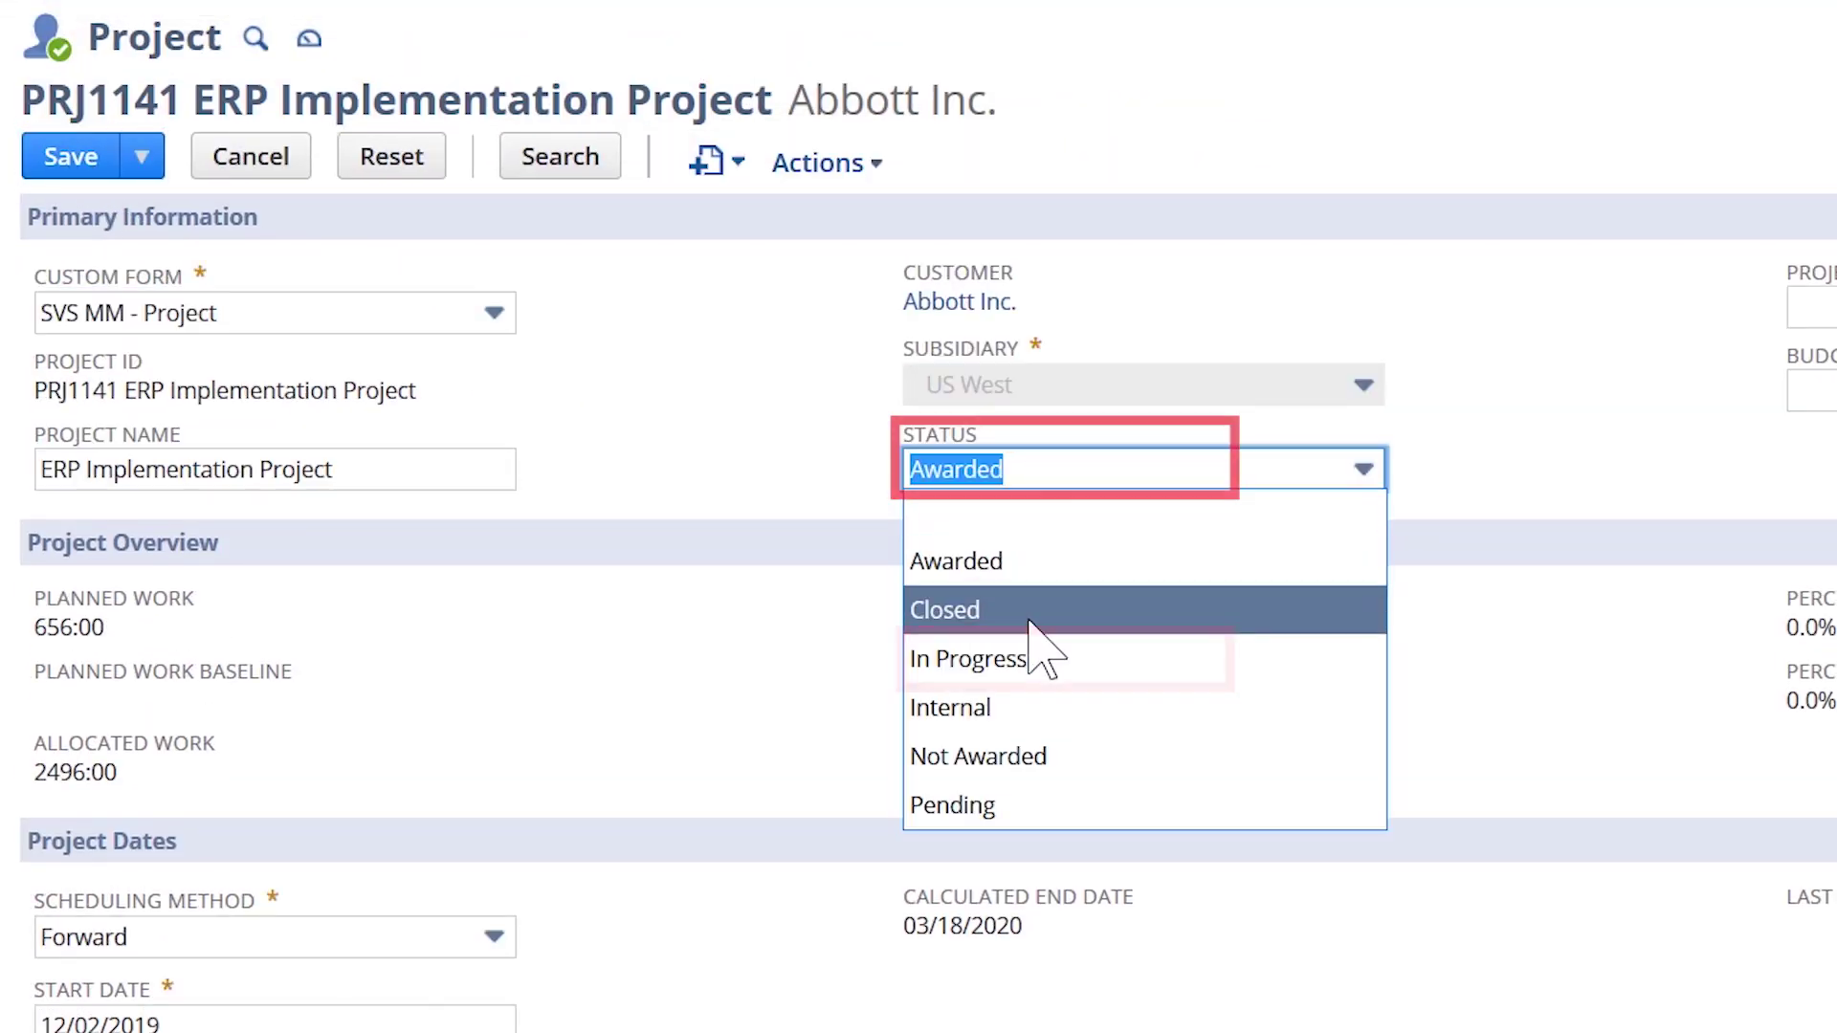
left_click(1019, 674)
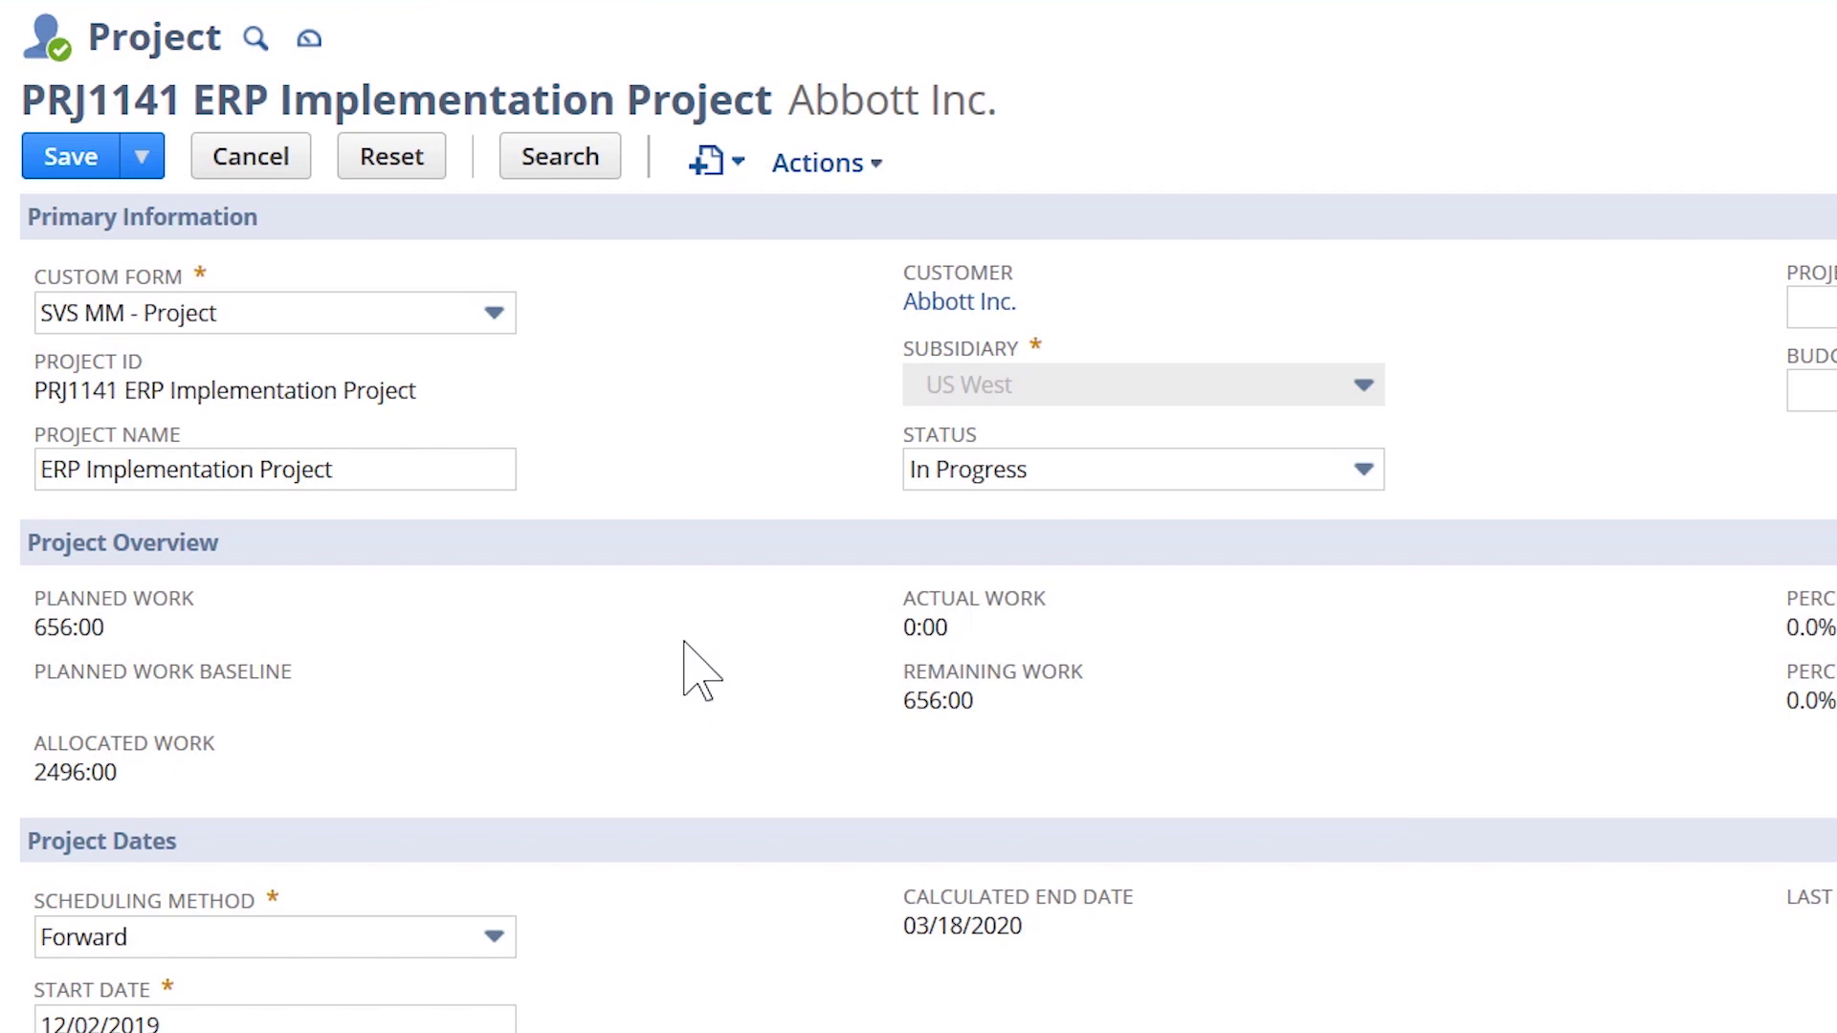
scroll(698, 669, "down", 2)
scroll(683, 612, "down", 5)
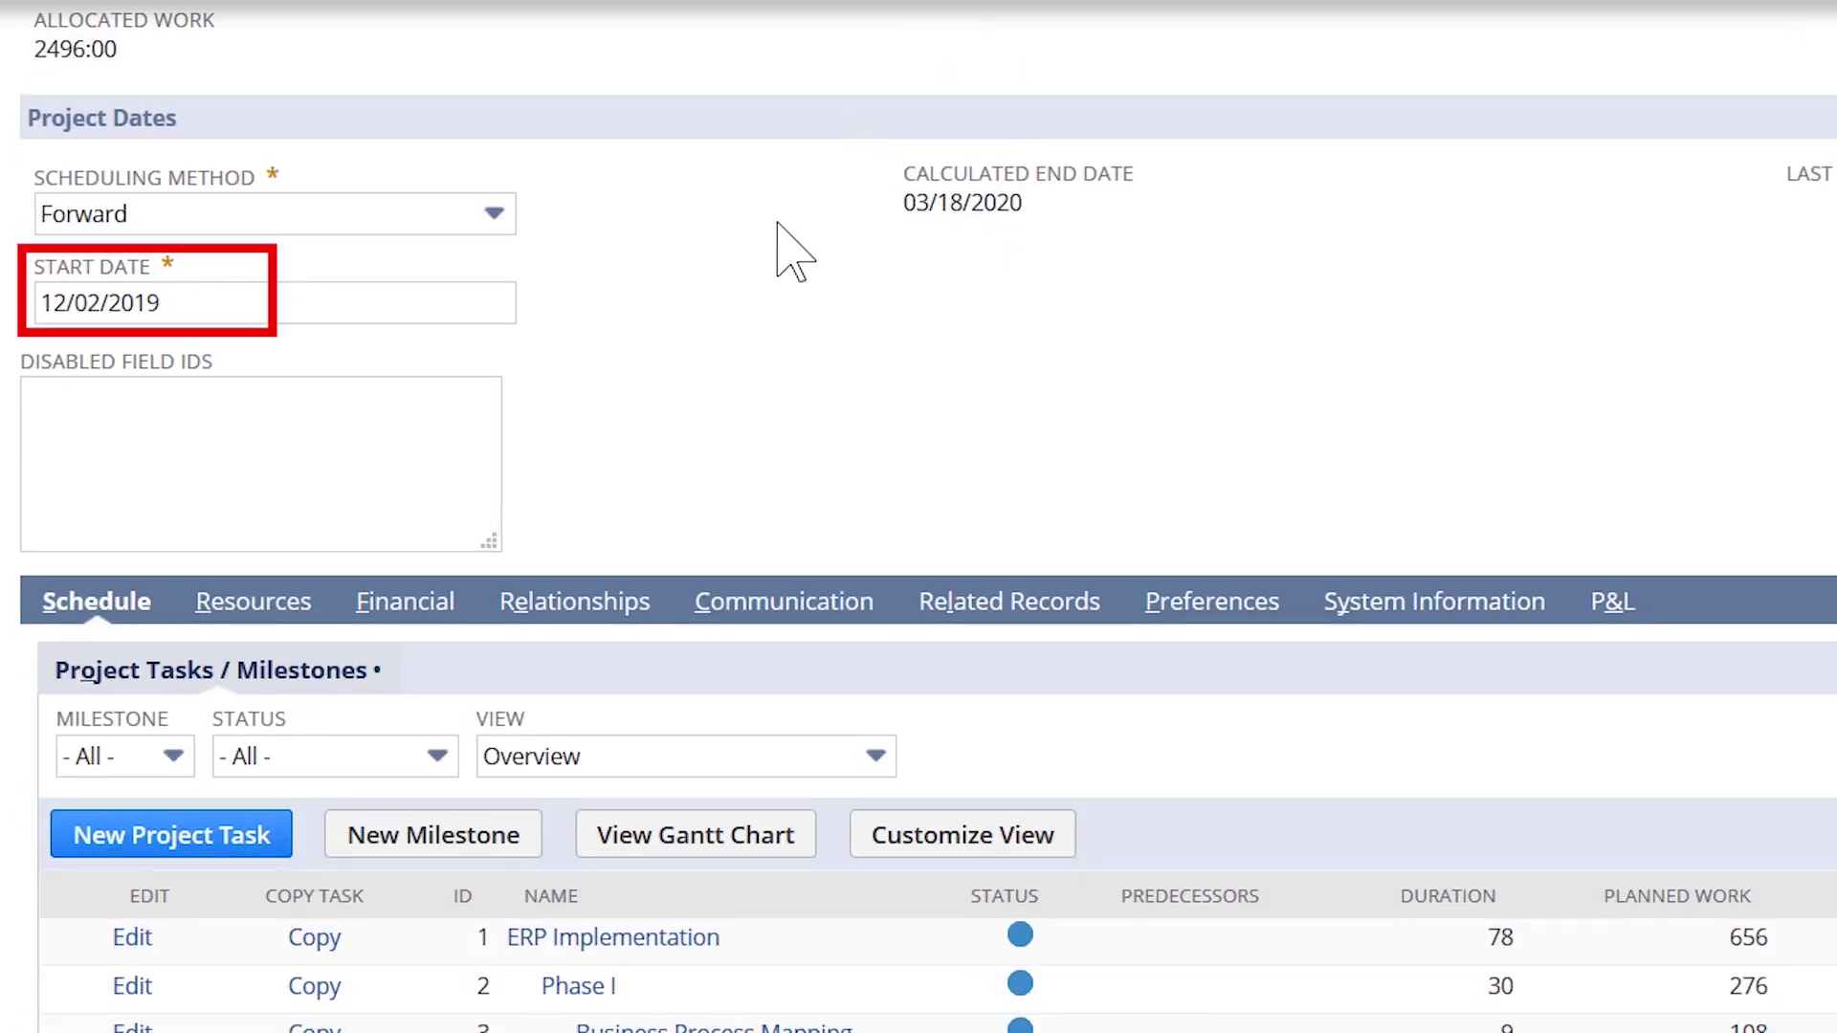
scroll(787, 230, "down", 5)
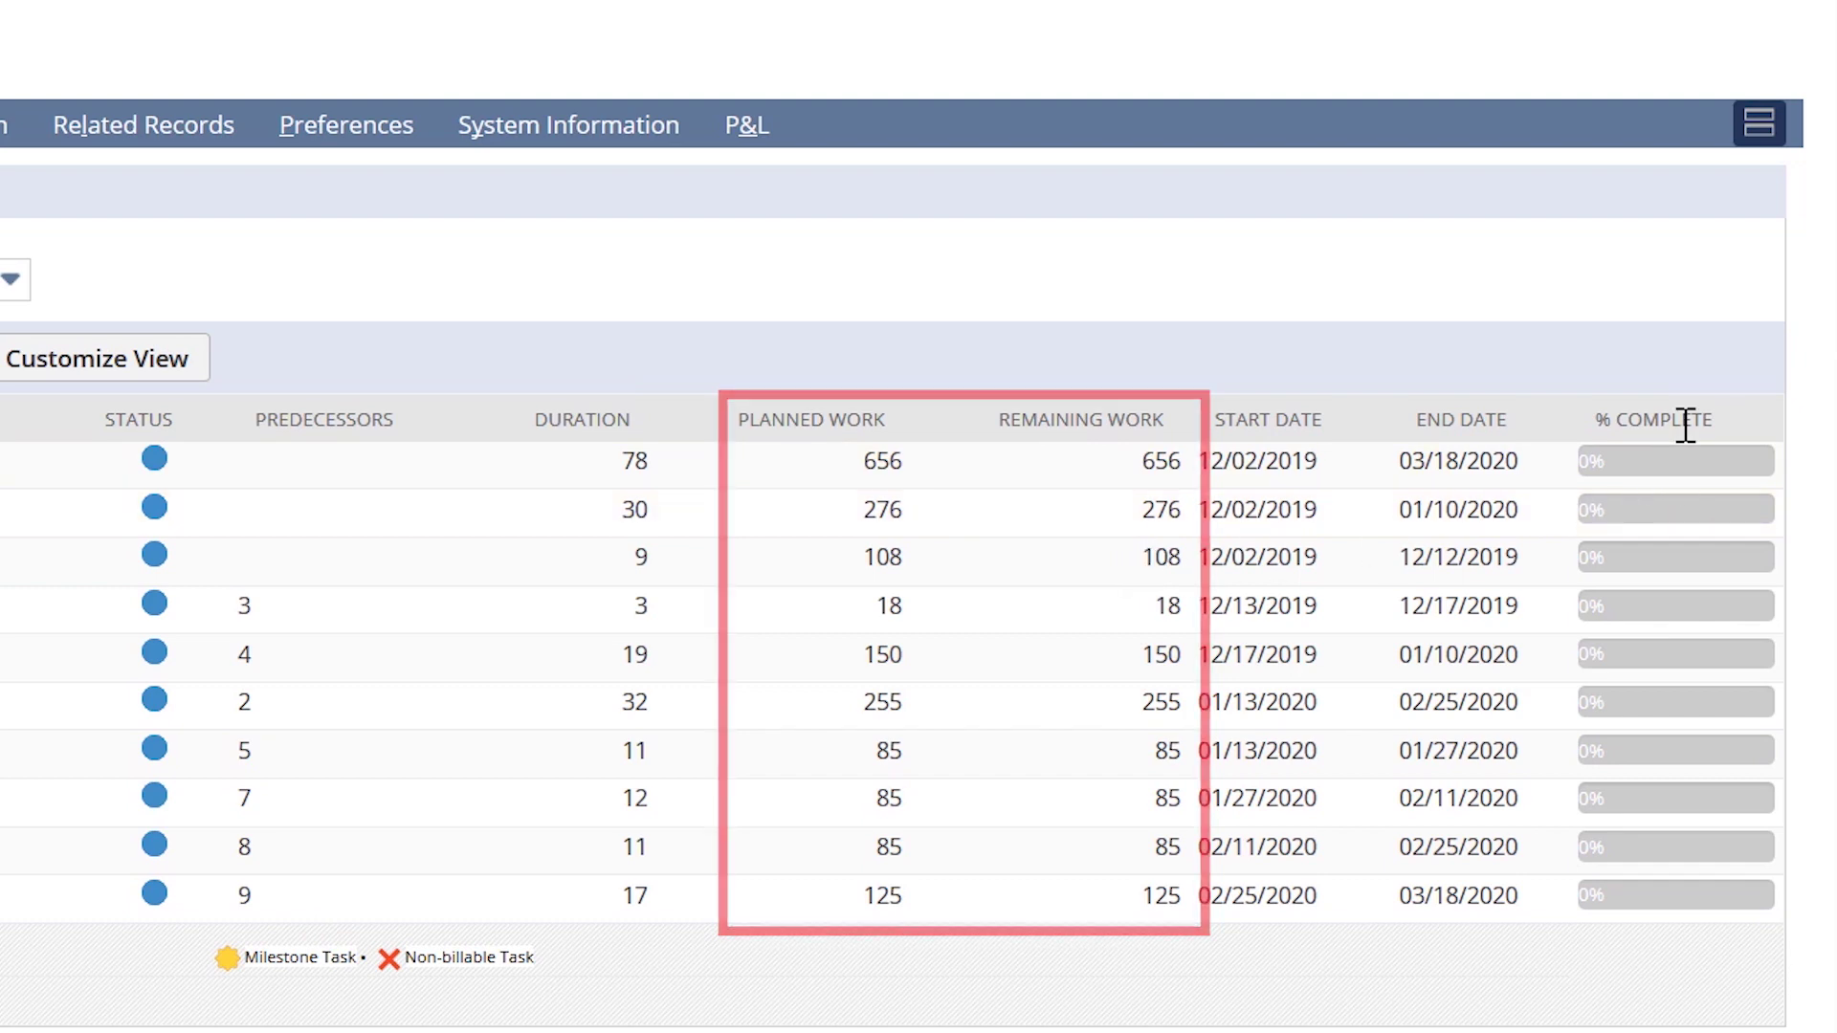
left_click(580, 287)
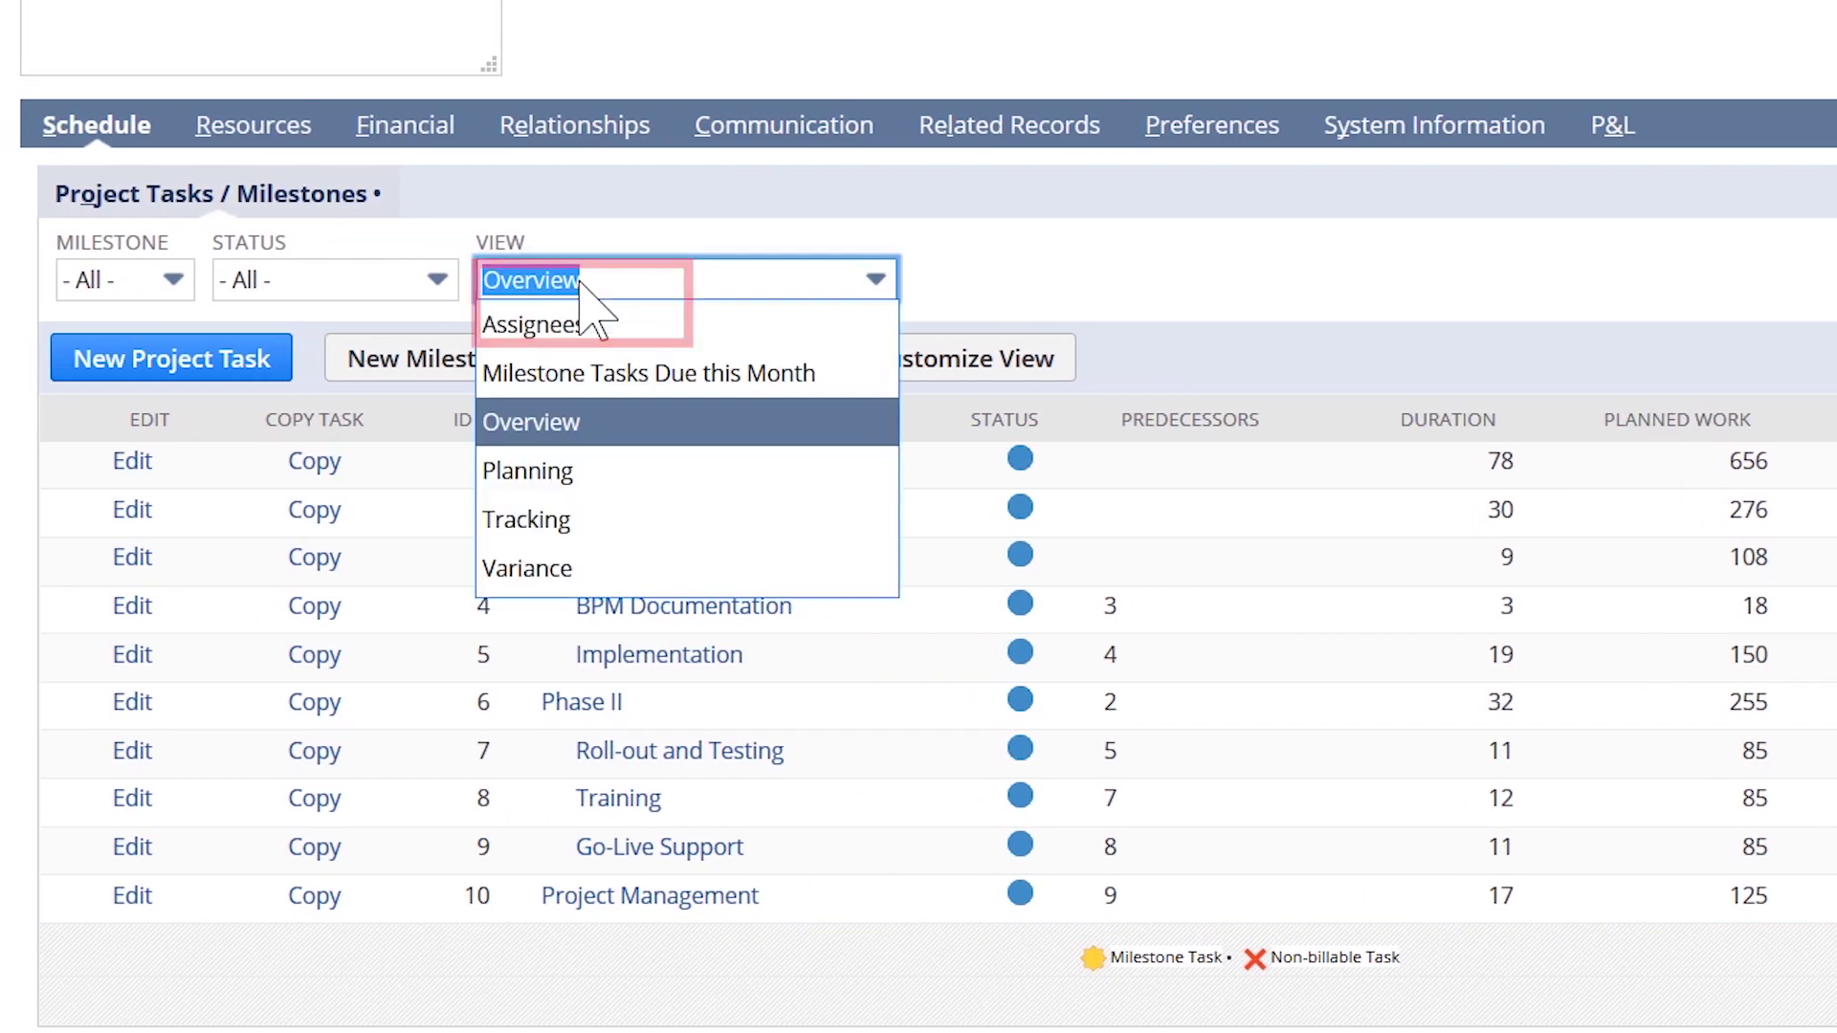
left_click(588, 319)
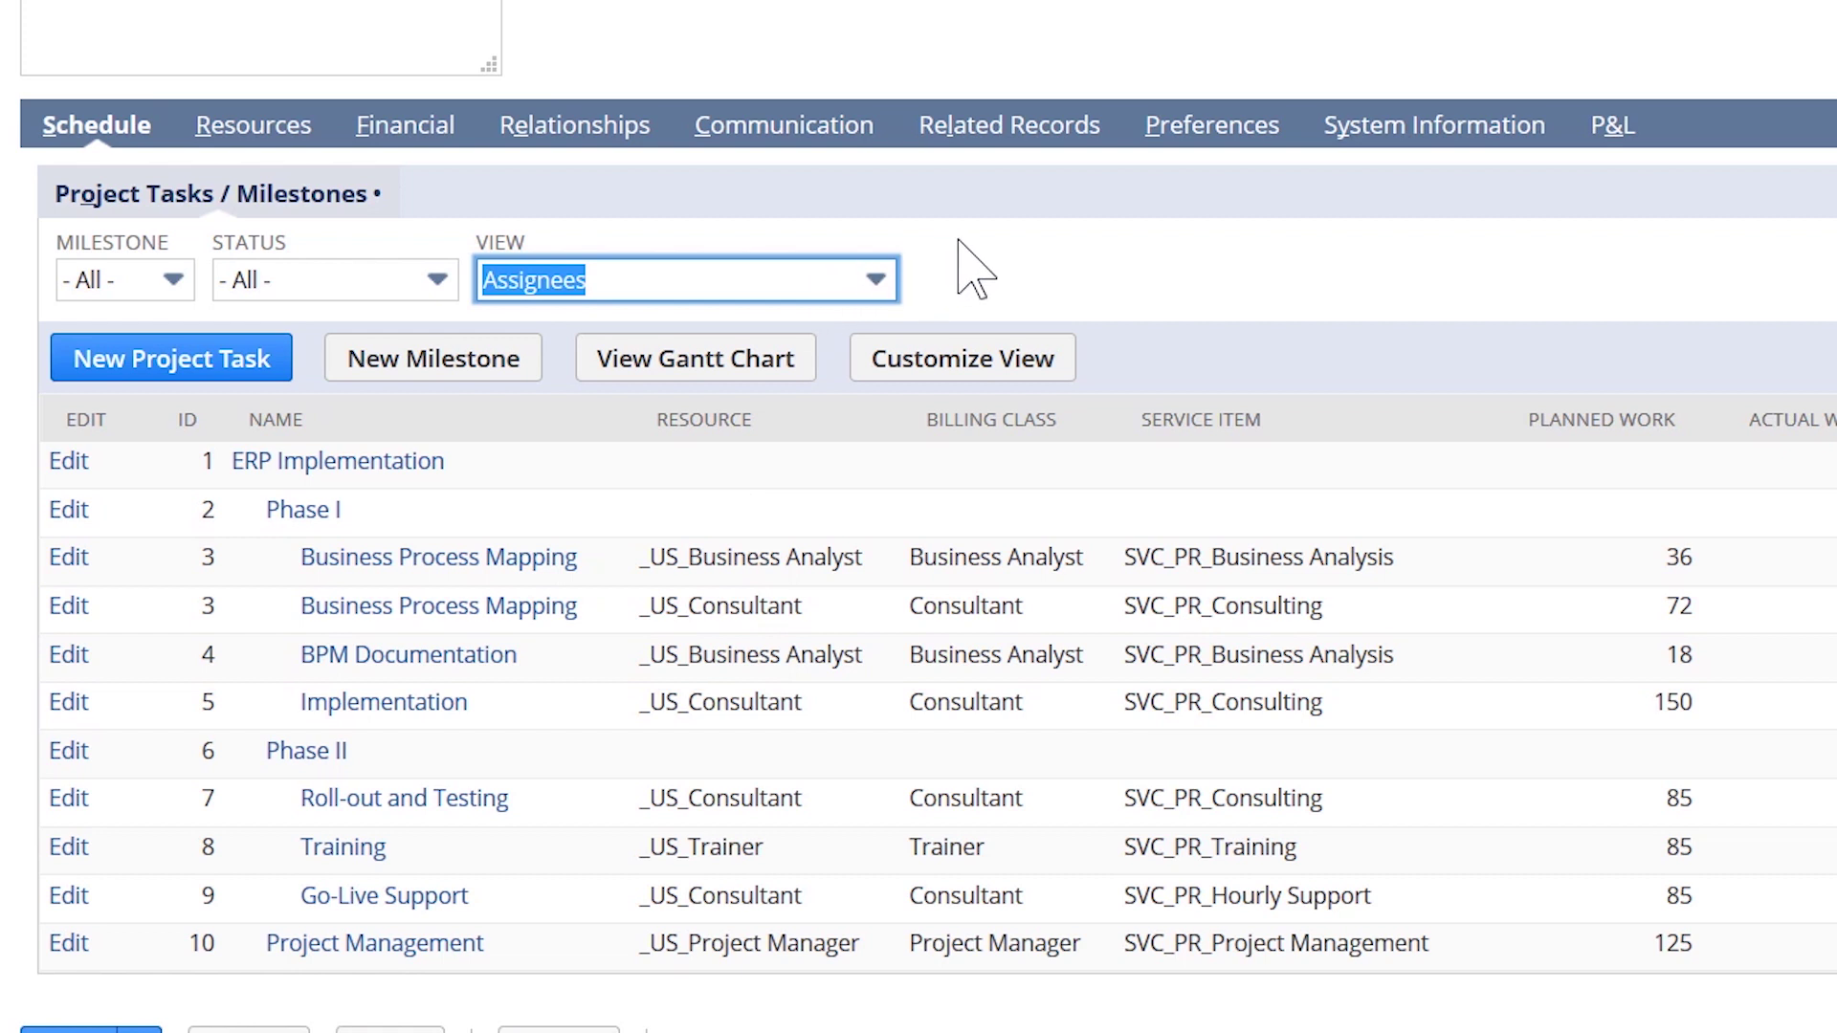
left_click(878, 287)
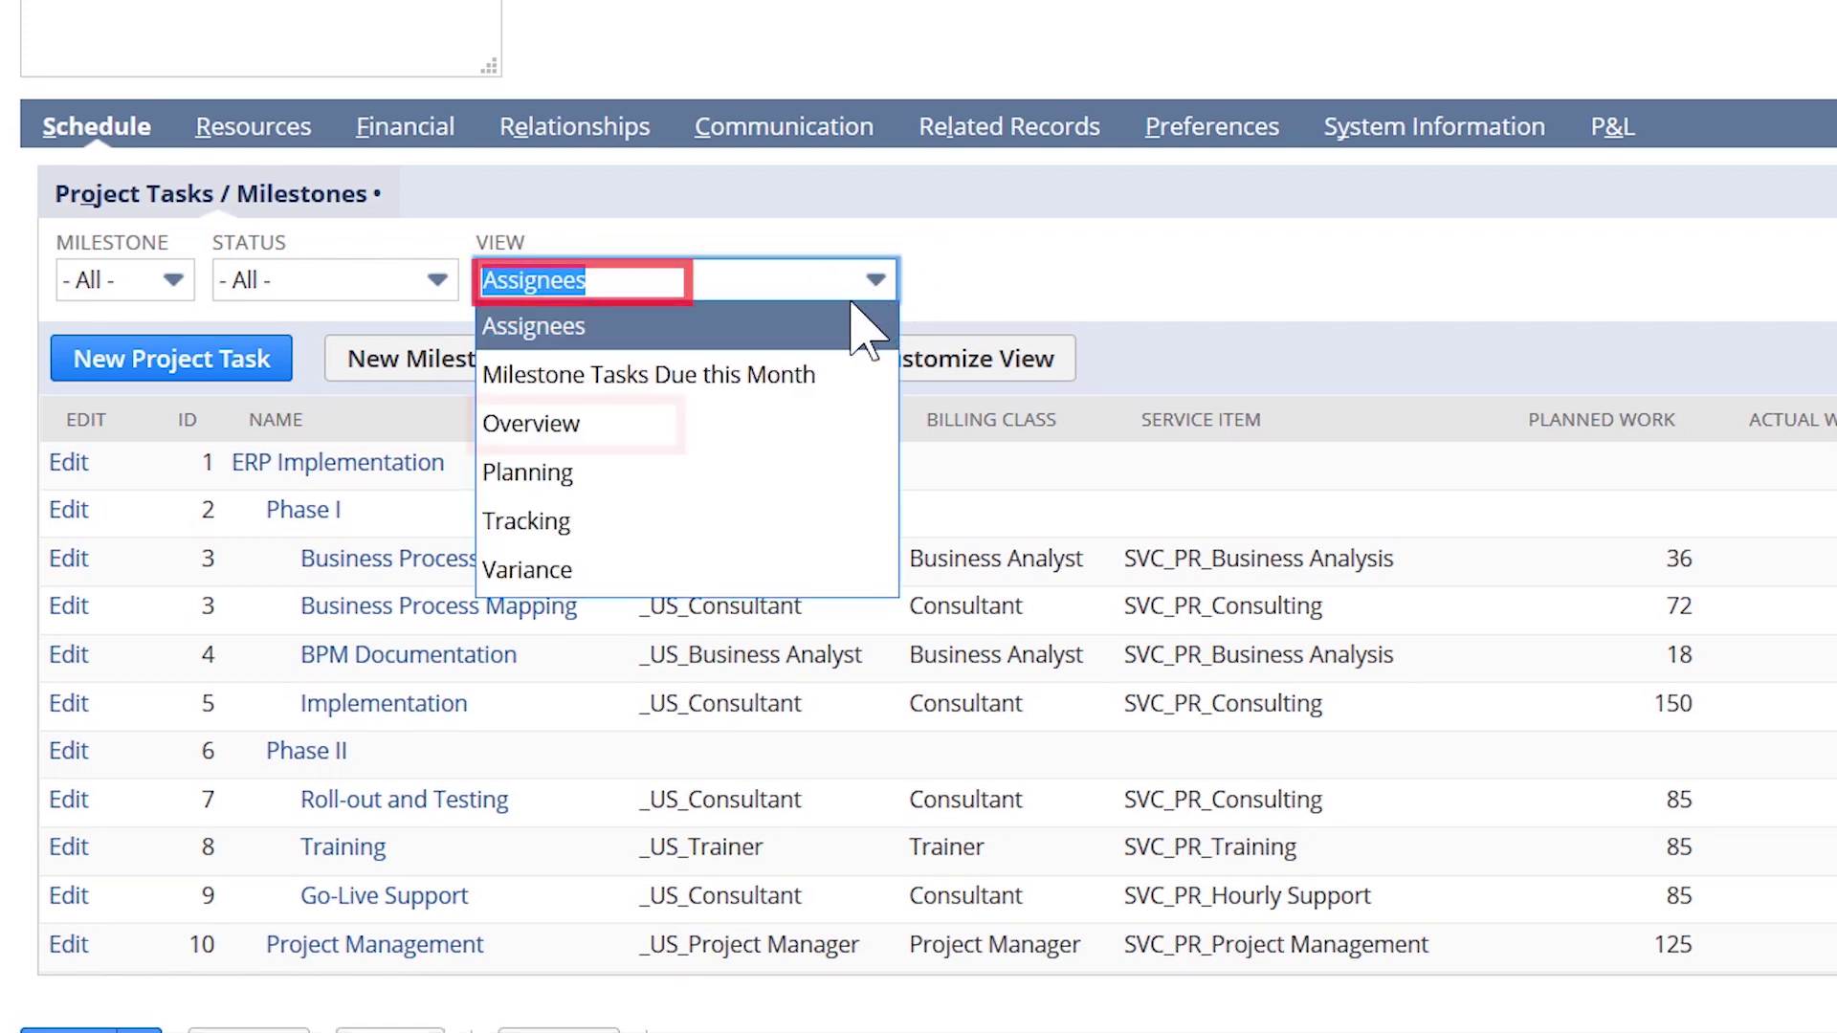
left_click(784, 442)
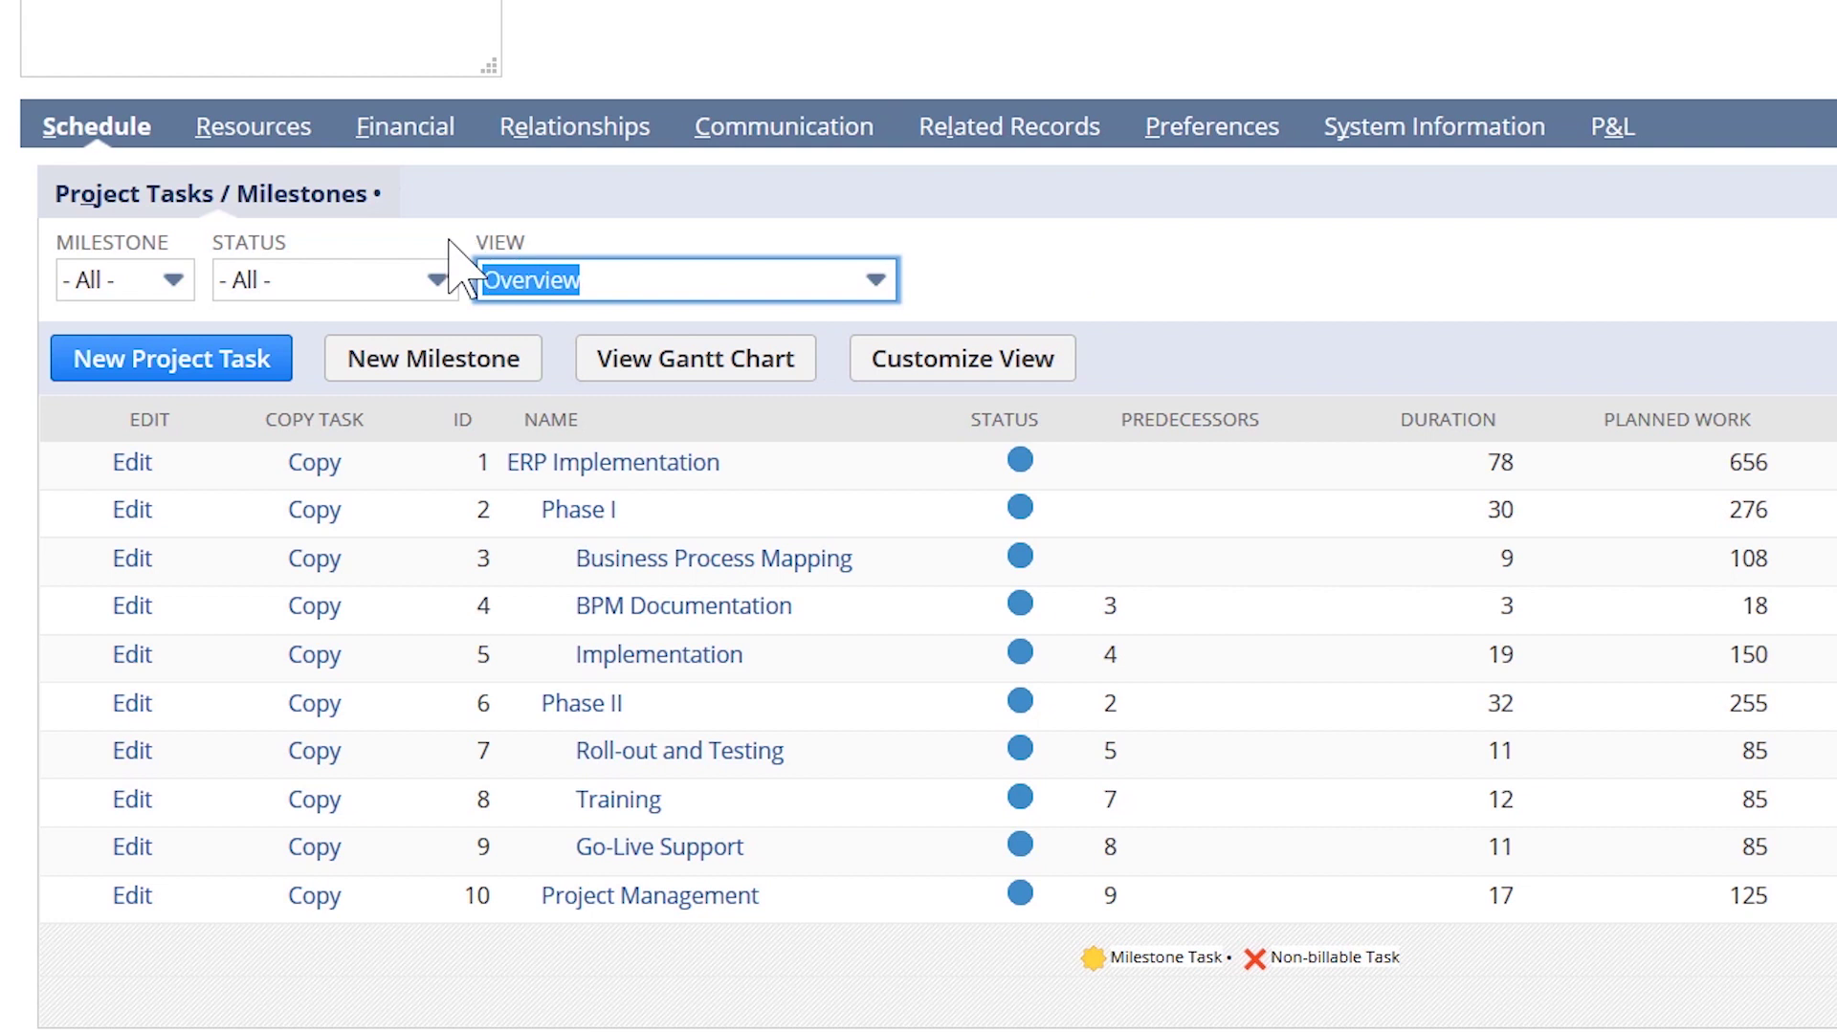
- Create a new task named Onsite Training under parent Phase II with 8 planned work
left_click(239, 369)
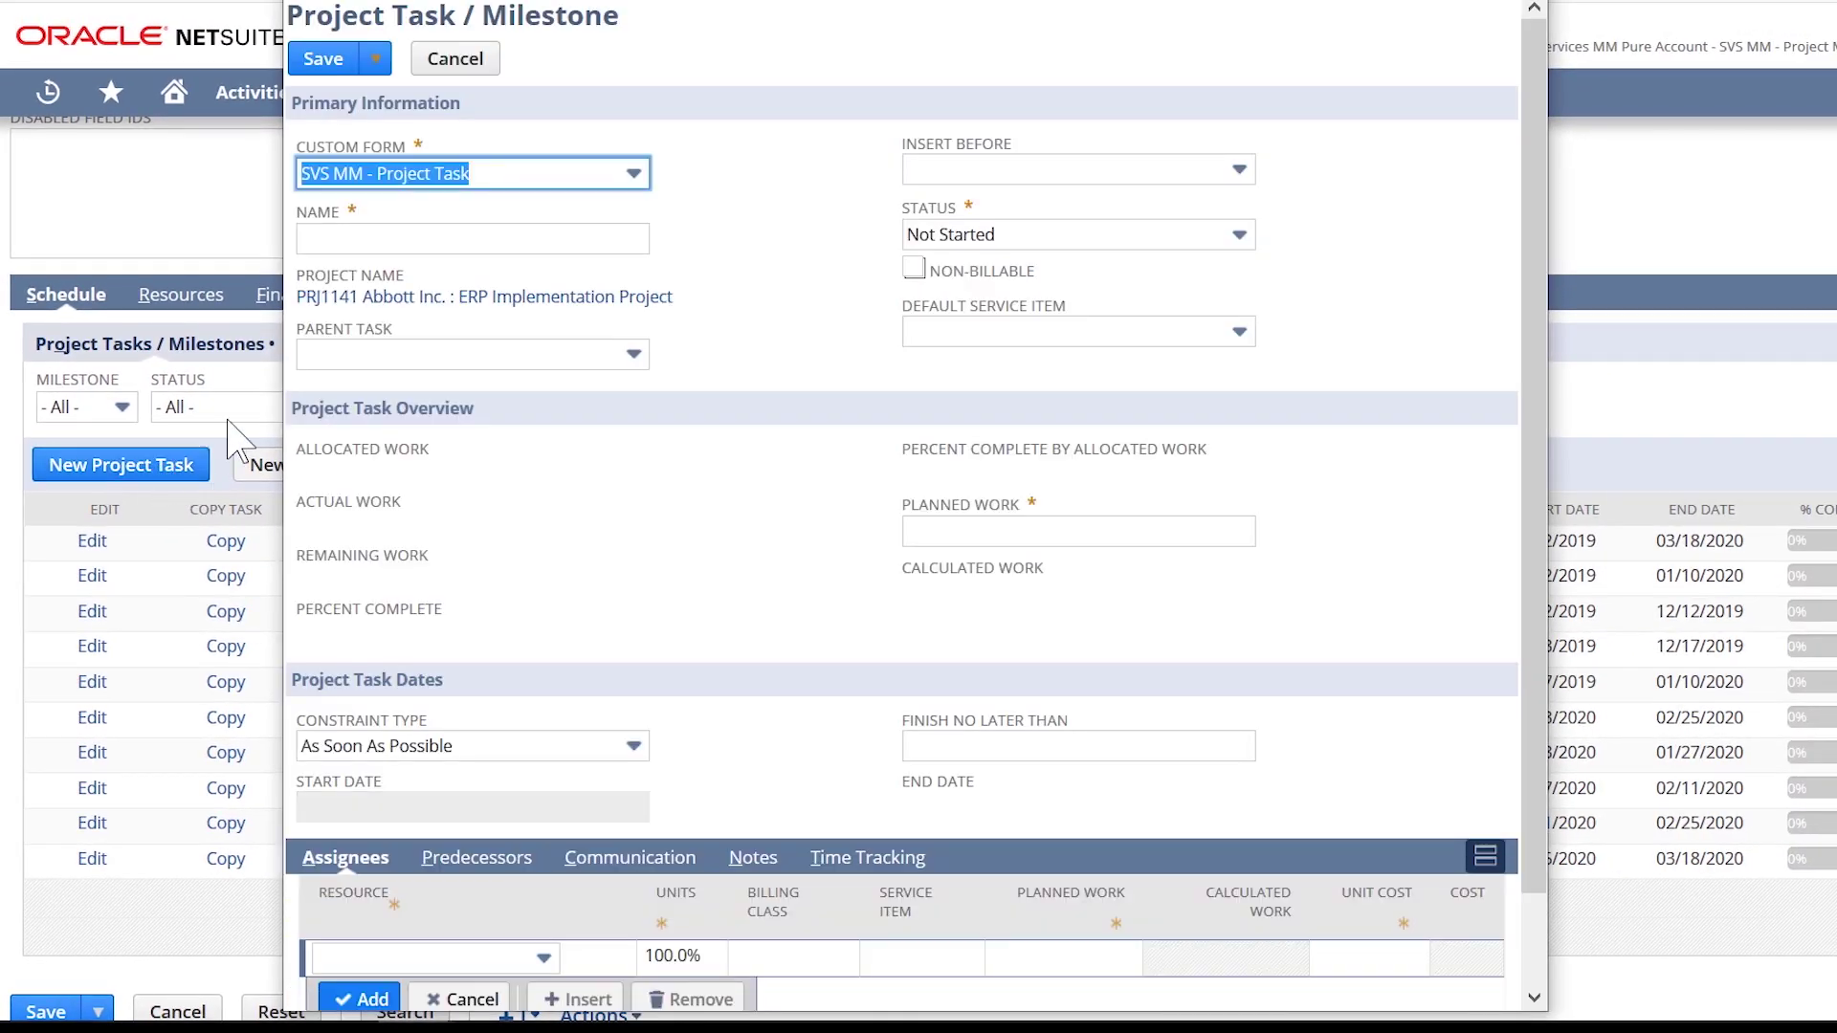
left_click(444, 237)
type("Onsite Training")
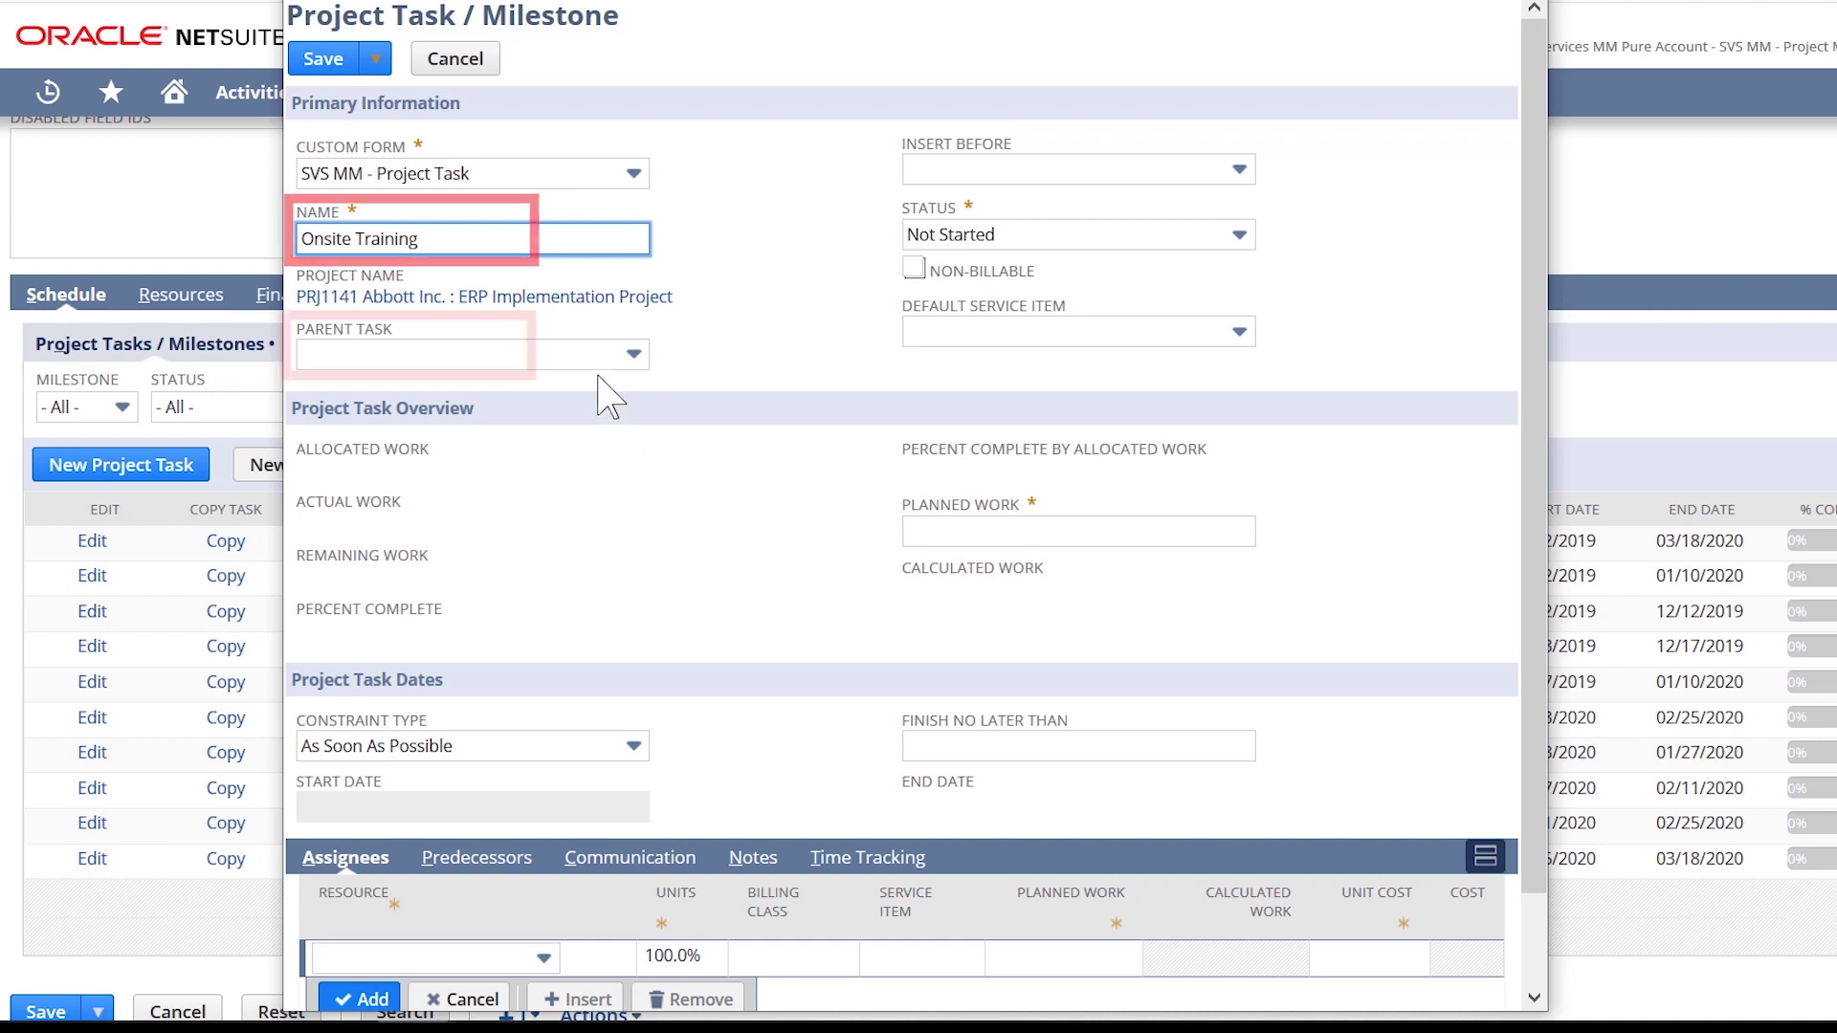
left_click(478, 354)
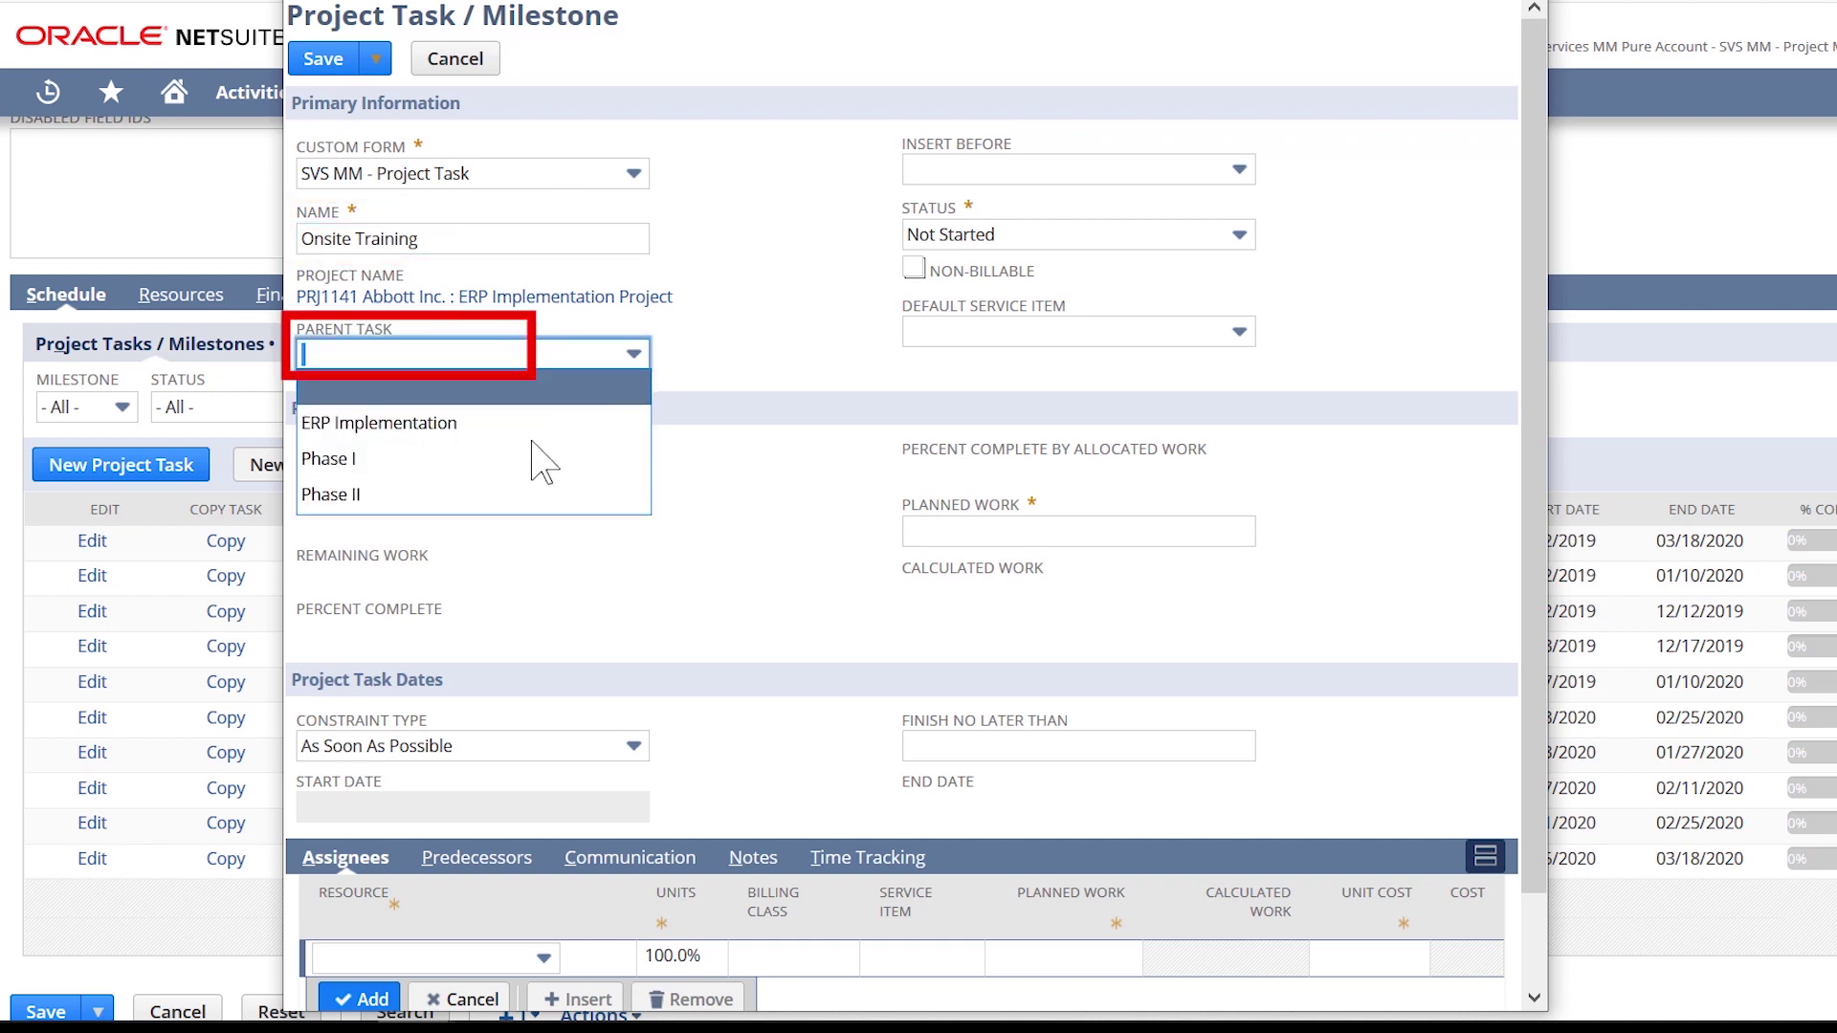
left_click(502, 490)
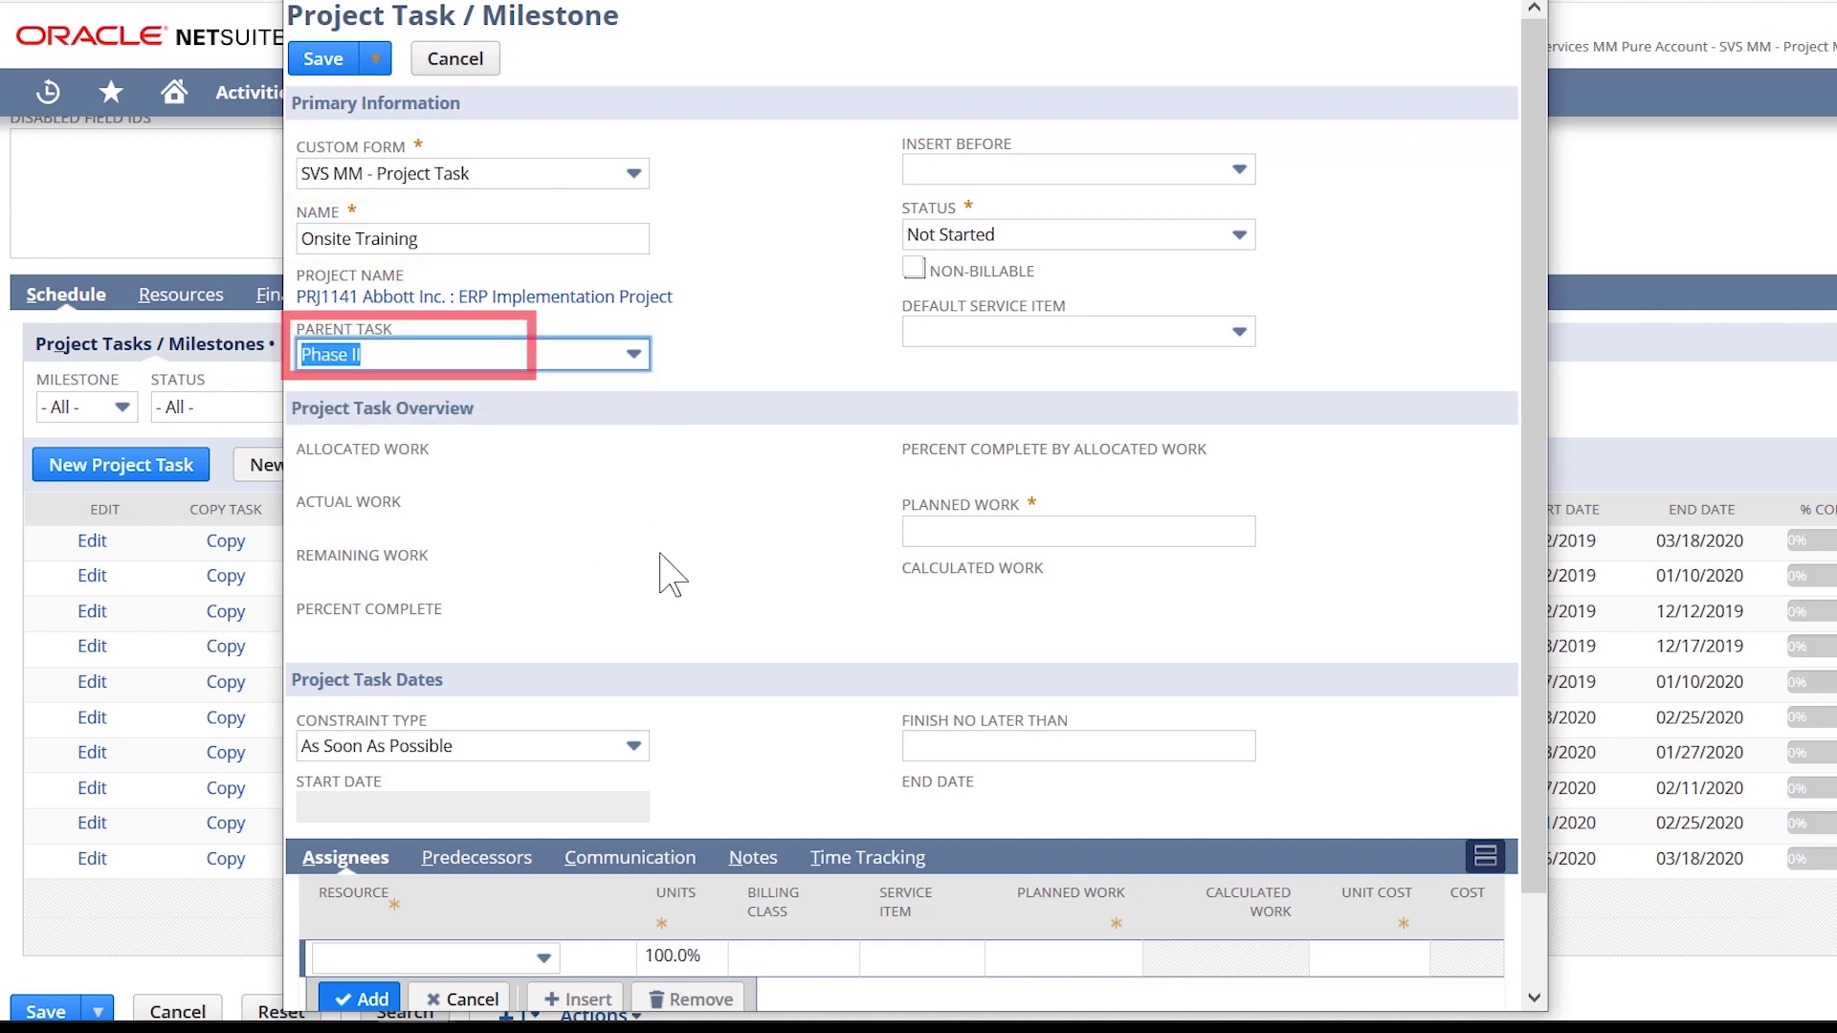
left_click(974, 534)
type("8")
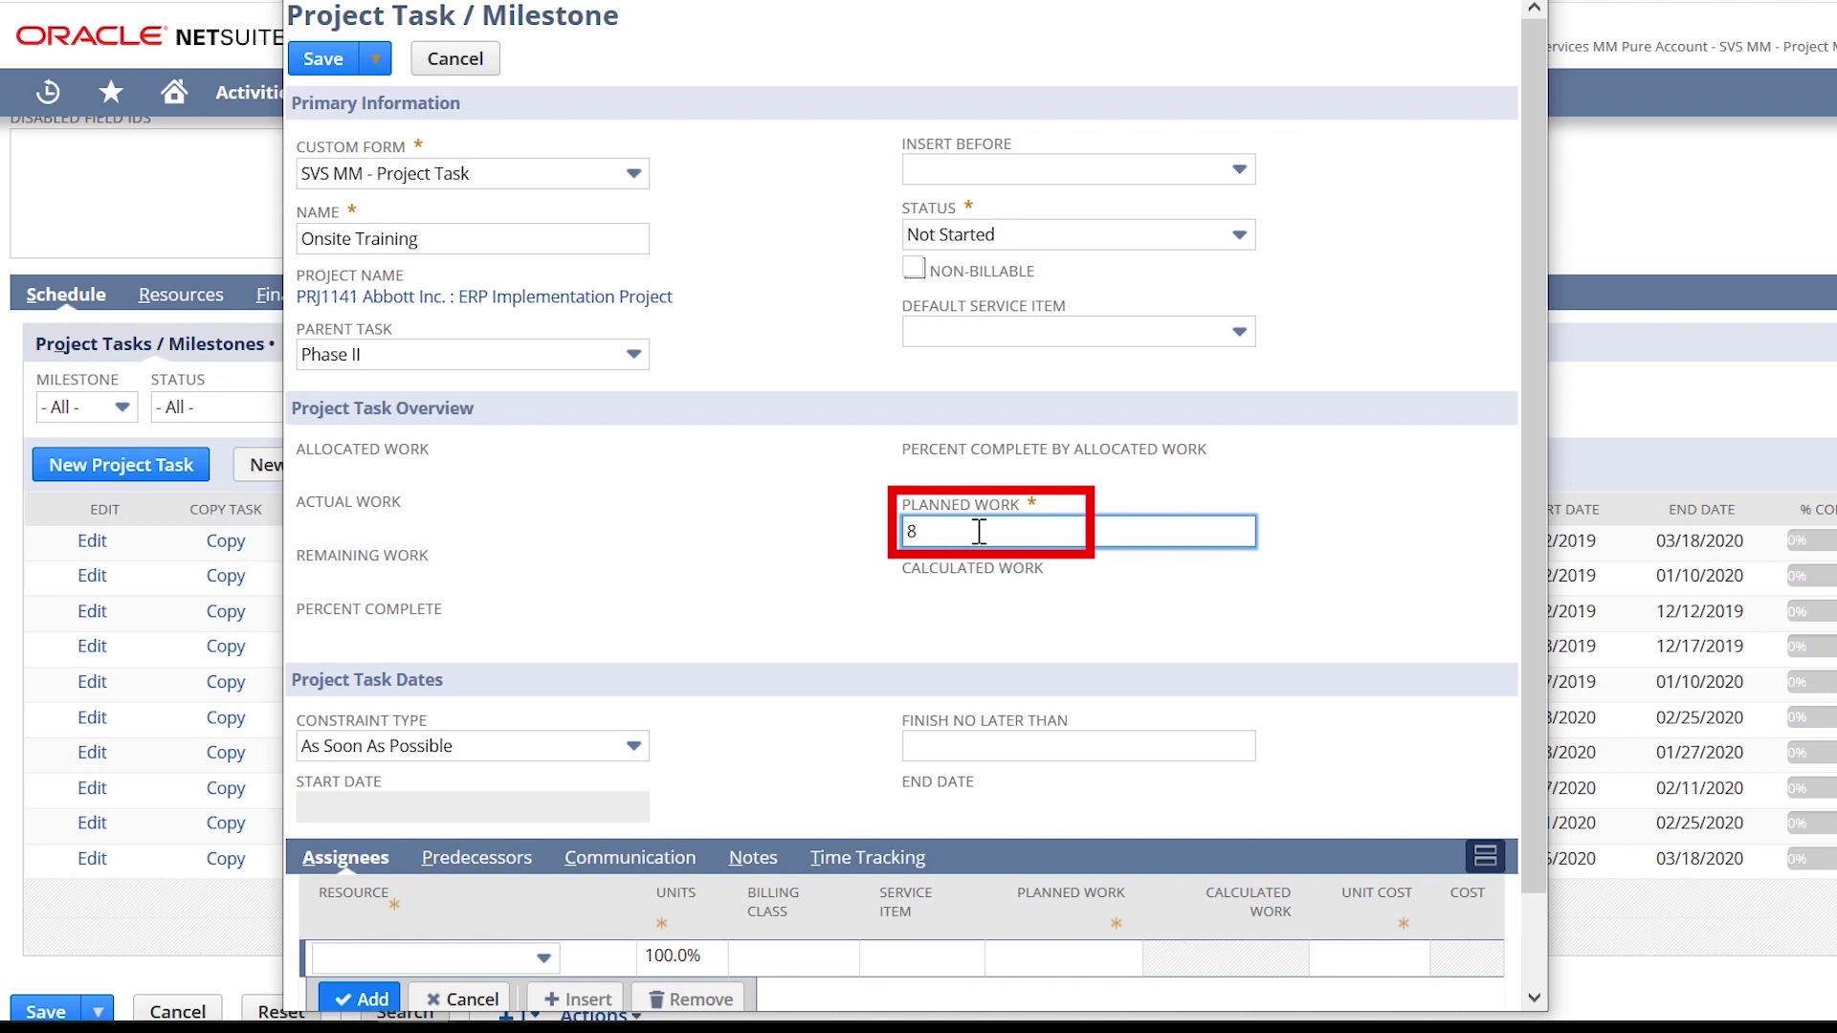
- Assign _US_Consultant to the task with 8 planned hours and save it
scroll(722, 602, "down", 1)
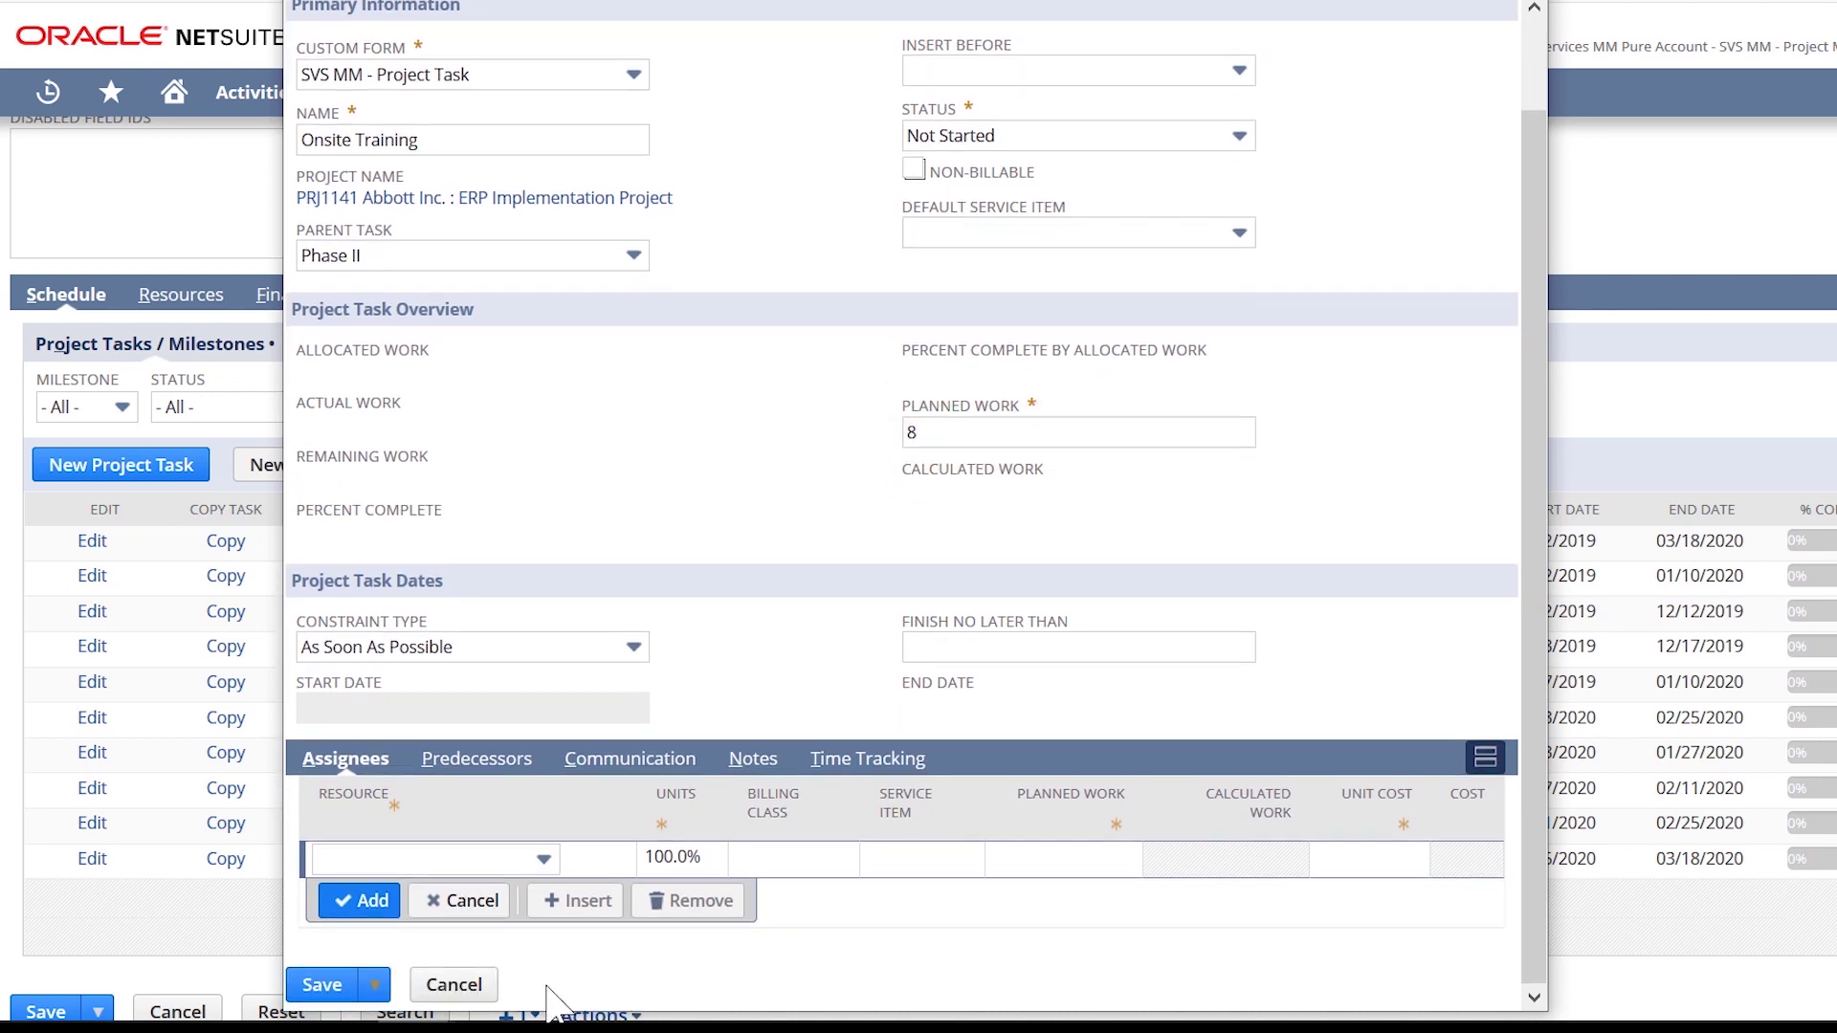
left_click(431, 859)
scroll(551, 716, "down", 5)
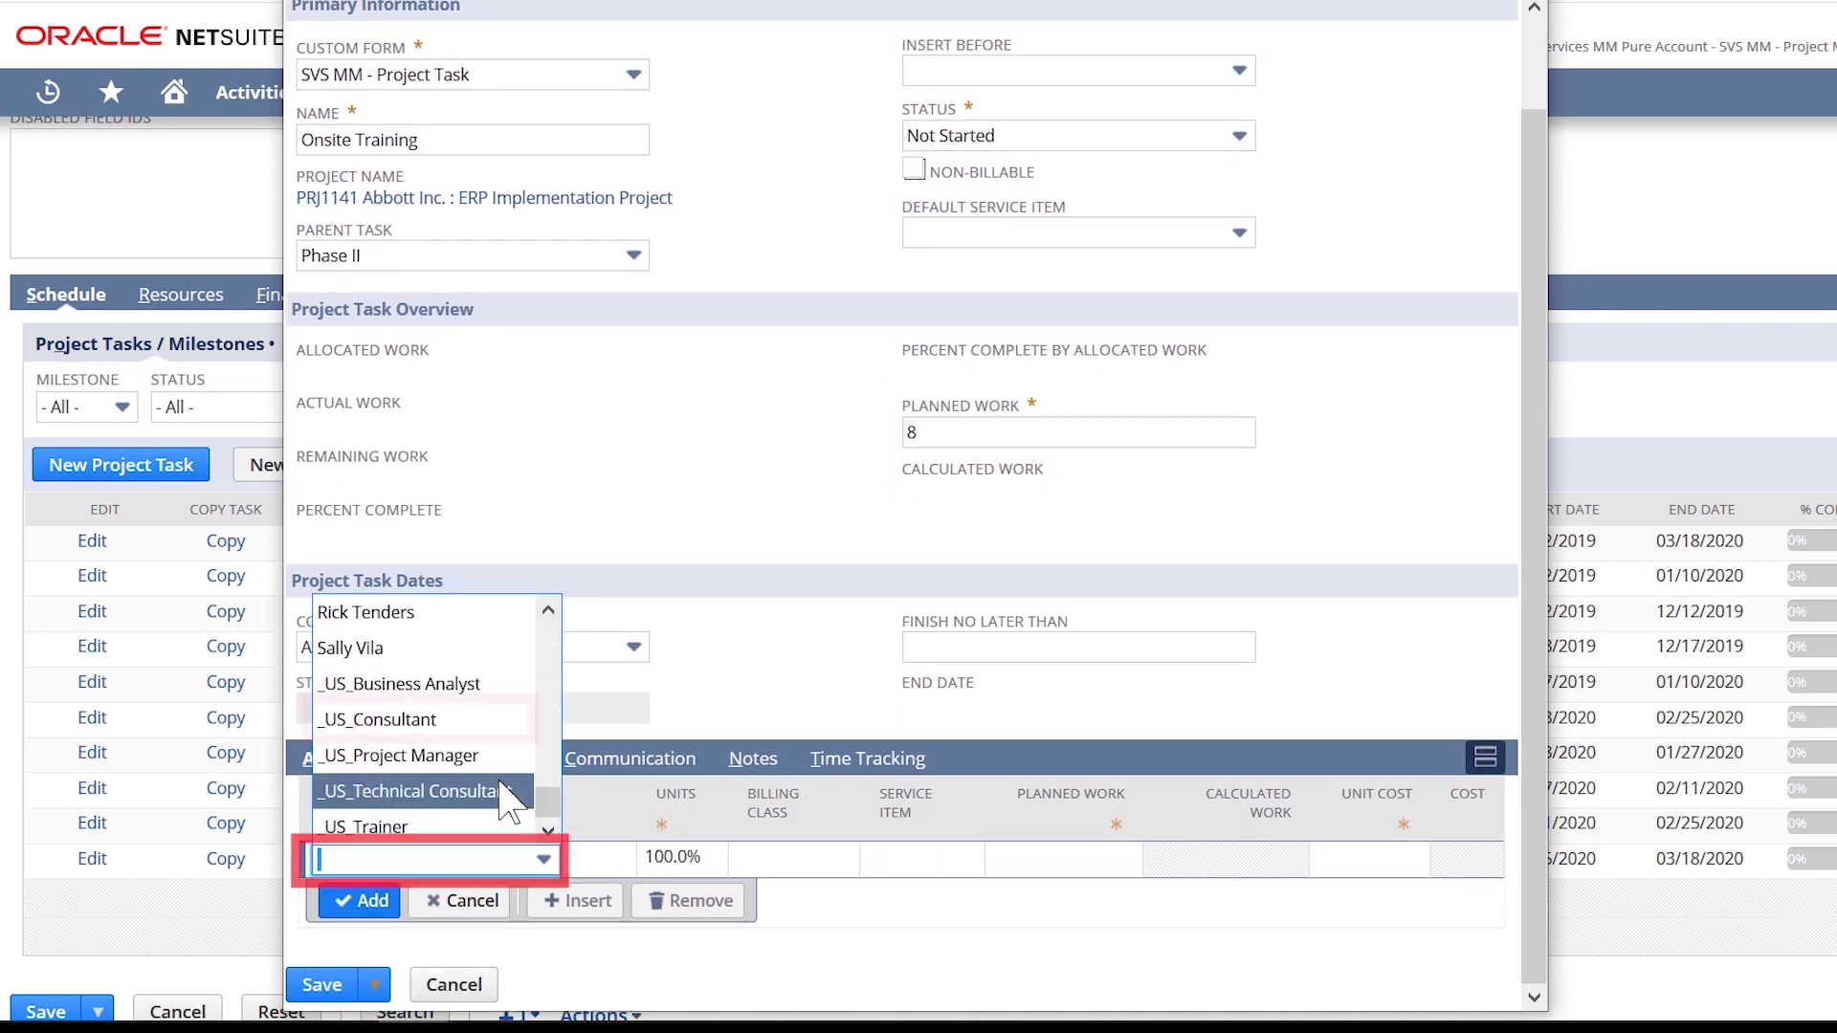
left_click(484, 716)
left_click(1100, 855)
type("8")
left_click(357, 990)
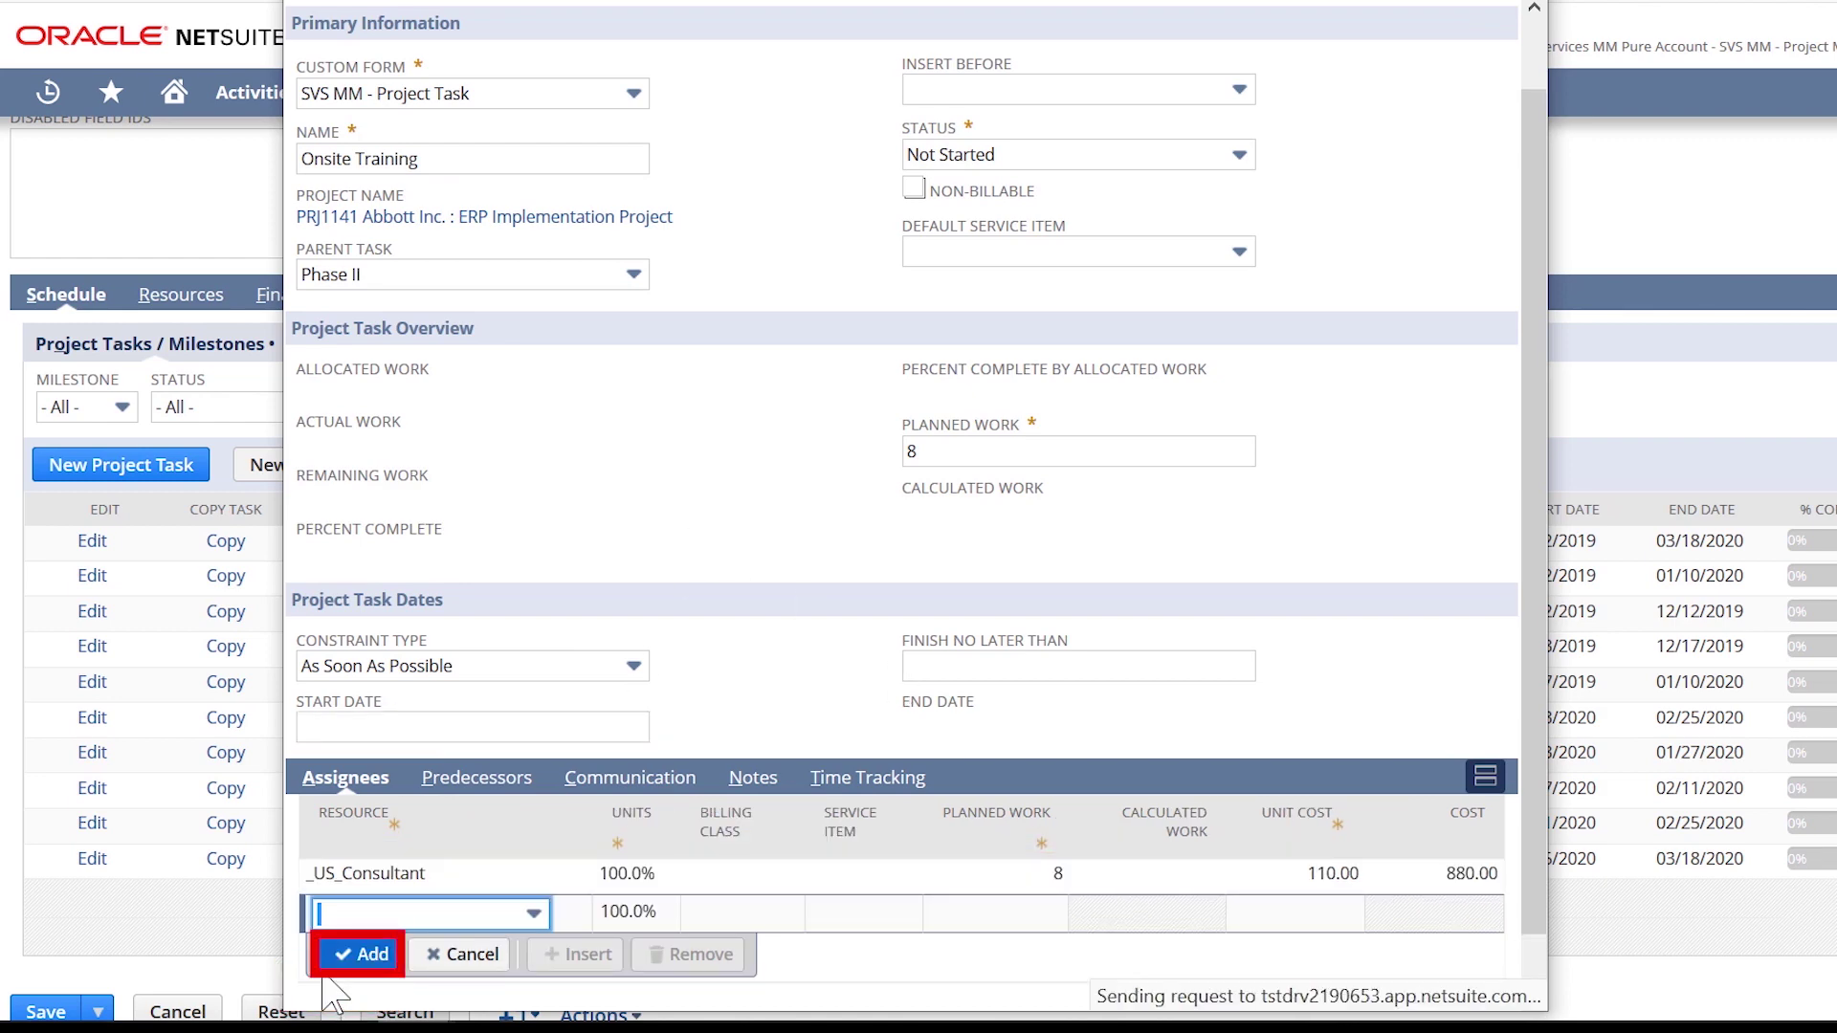
scroll(578, 278, "up", 2)
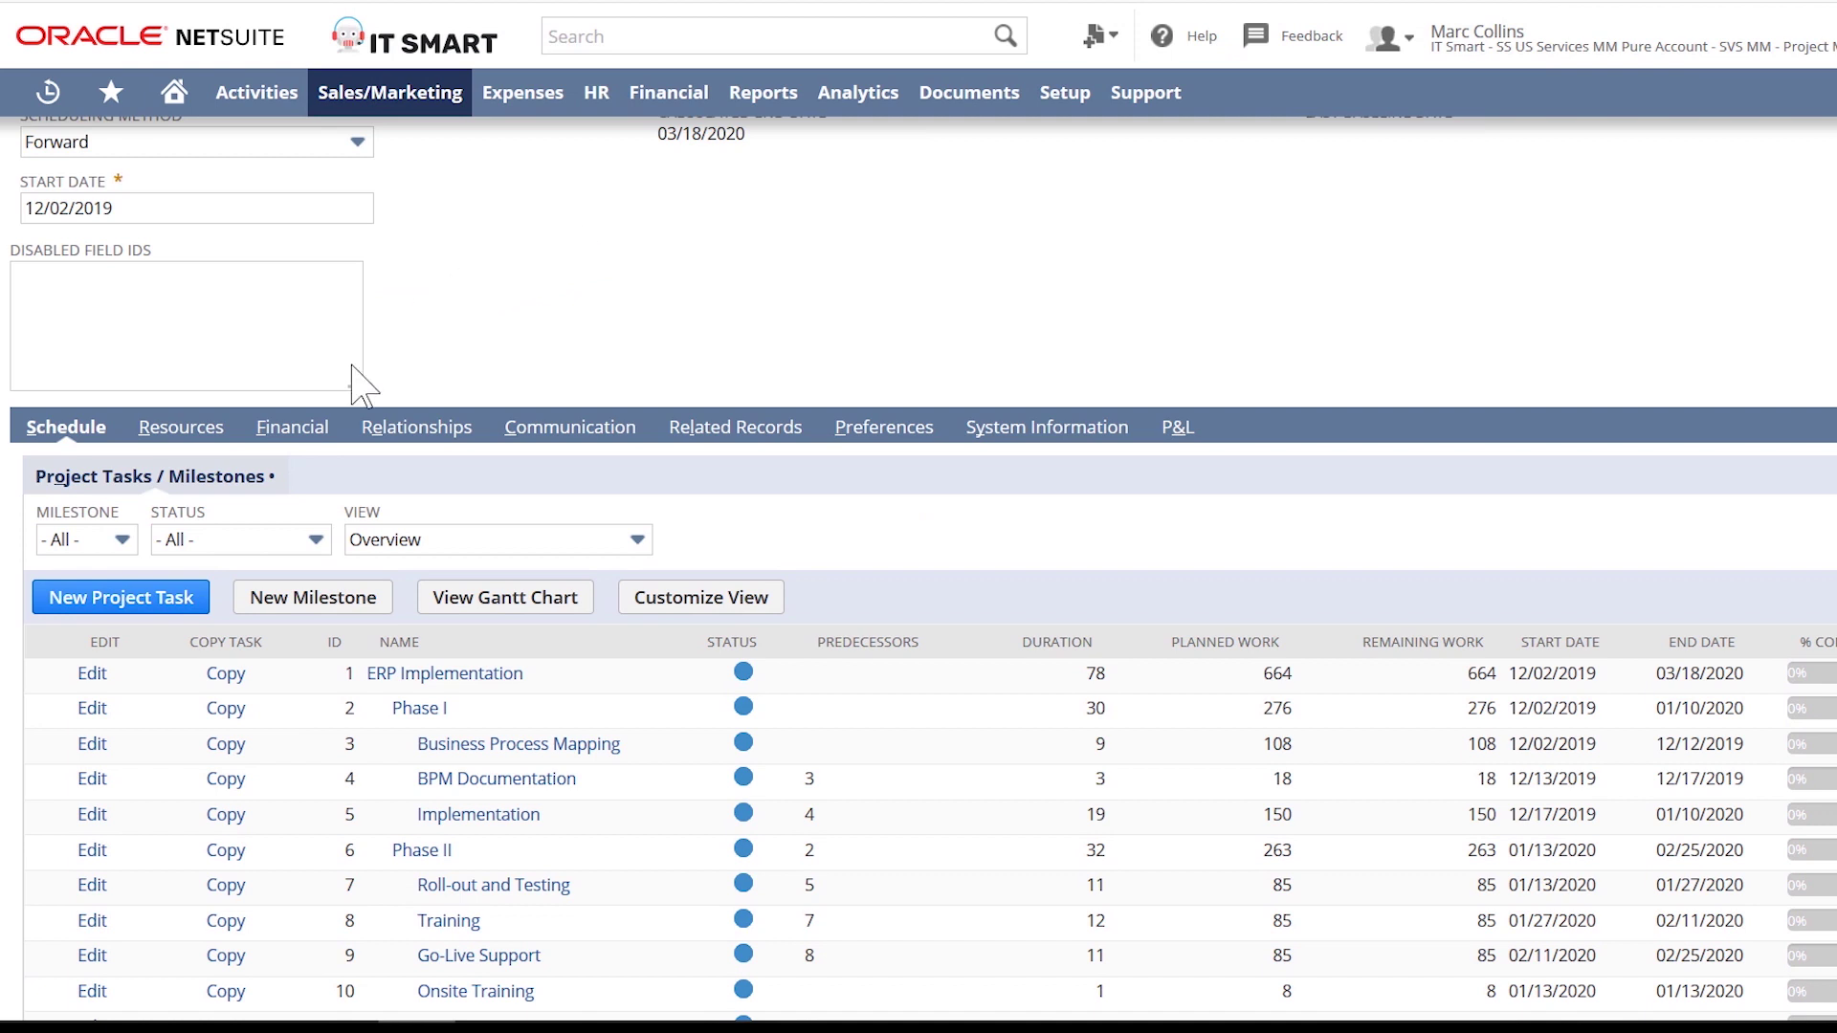
- Review the Financial tab's Charge-Based billing, 134,205.00 labor revenue estimate, and fixed-fee, time-based and expense-based rules
left_click(297, 430)
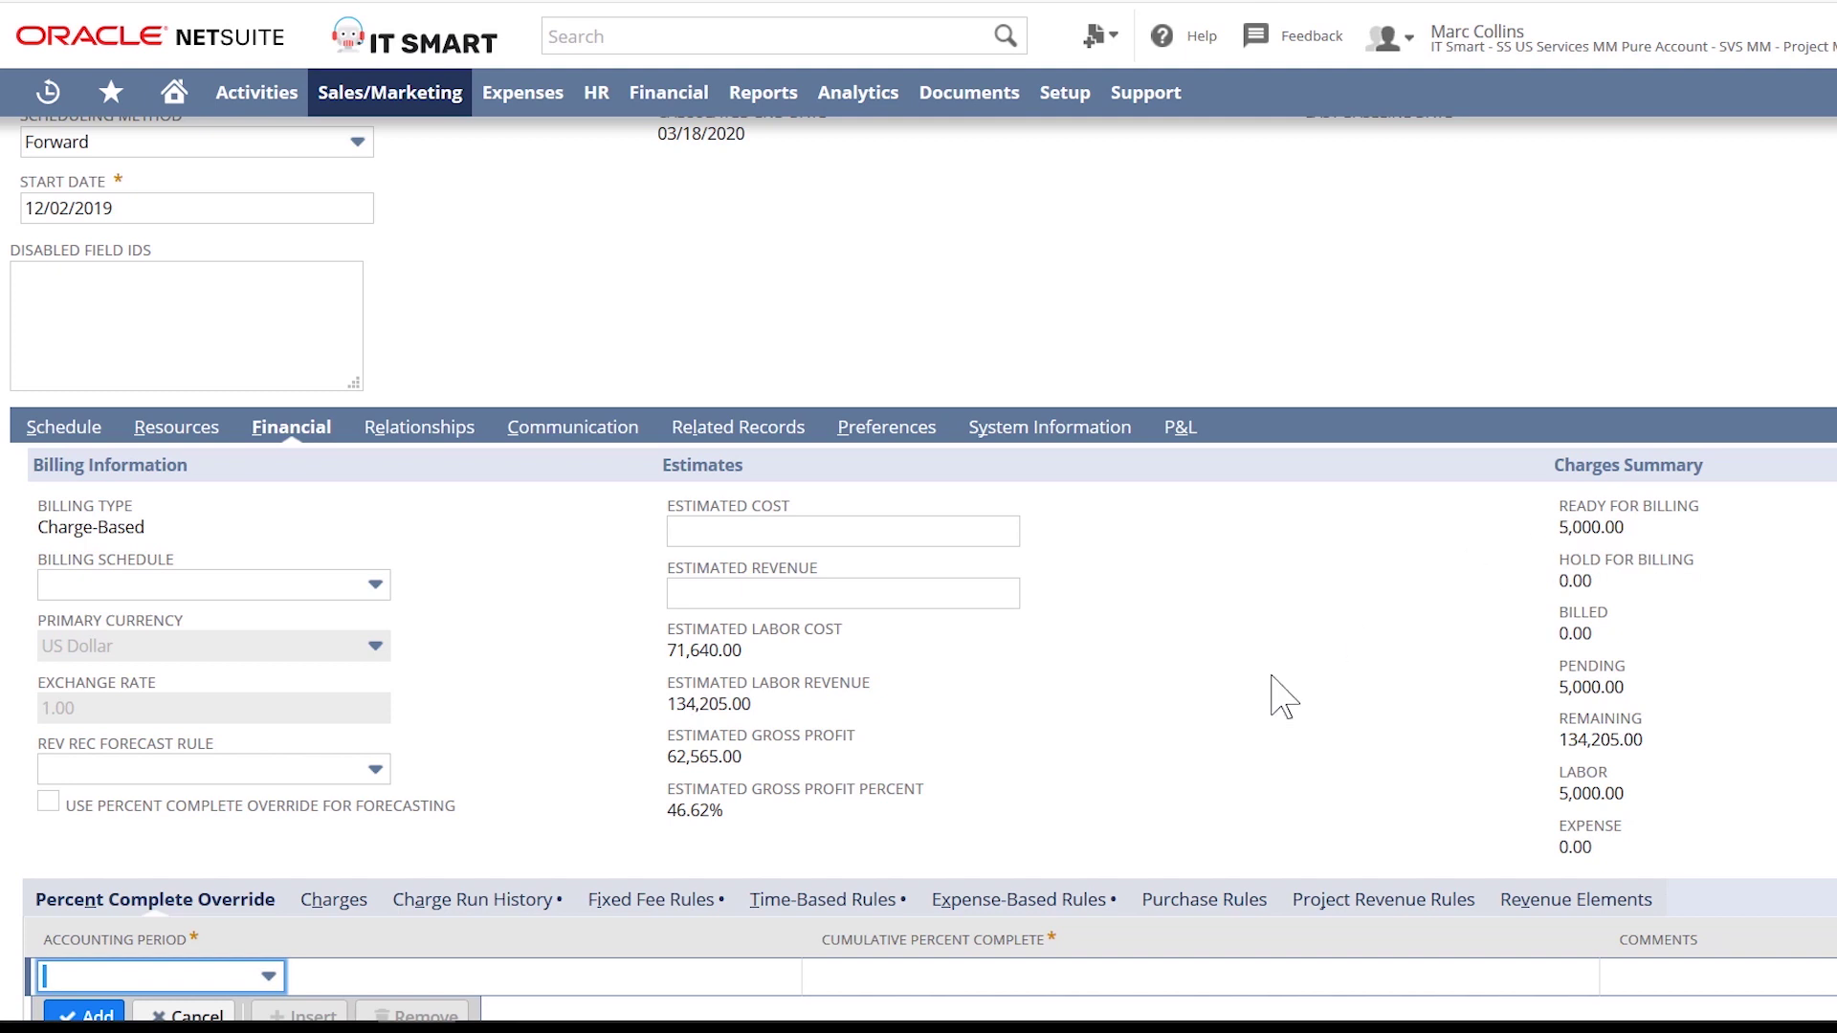
scroll(1223, 653, "down", 2)
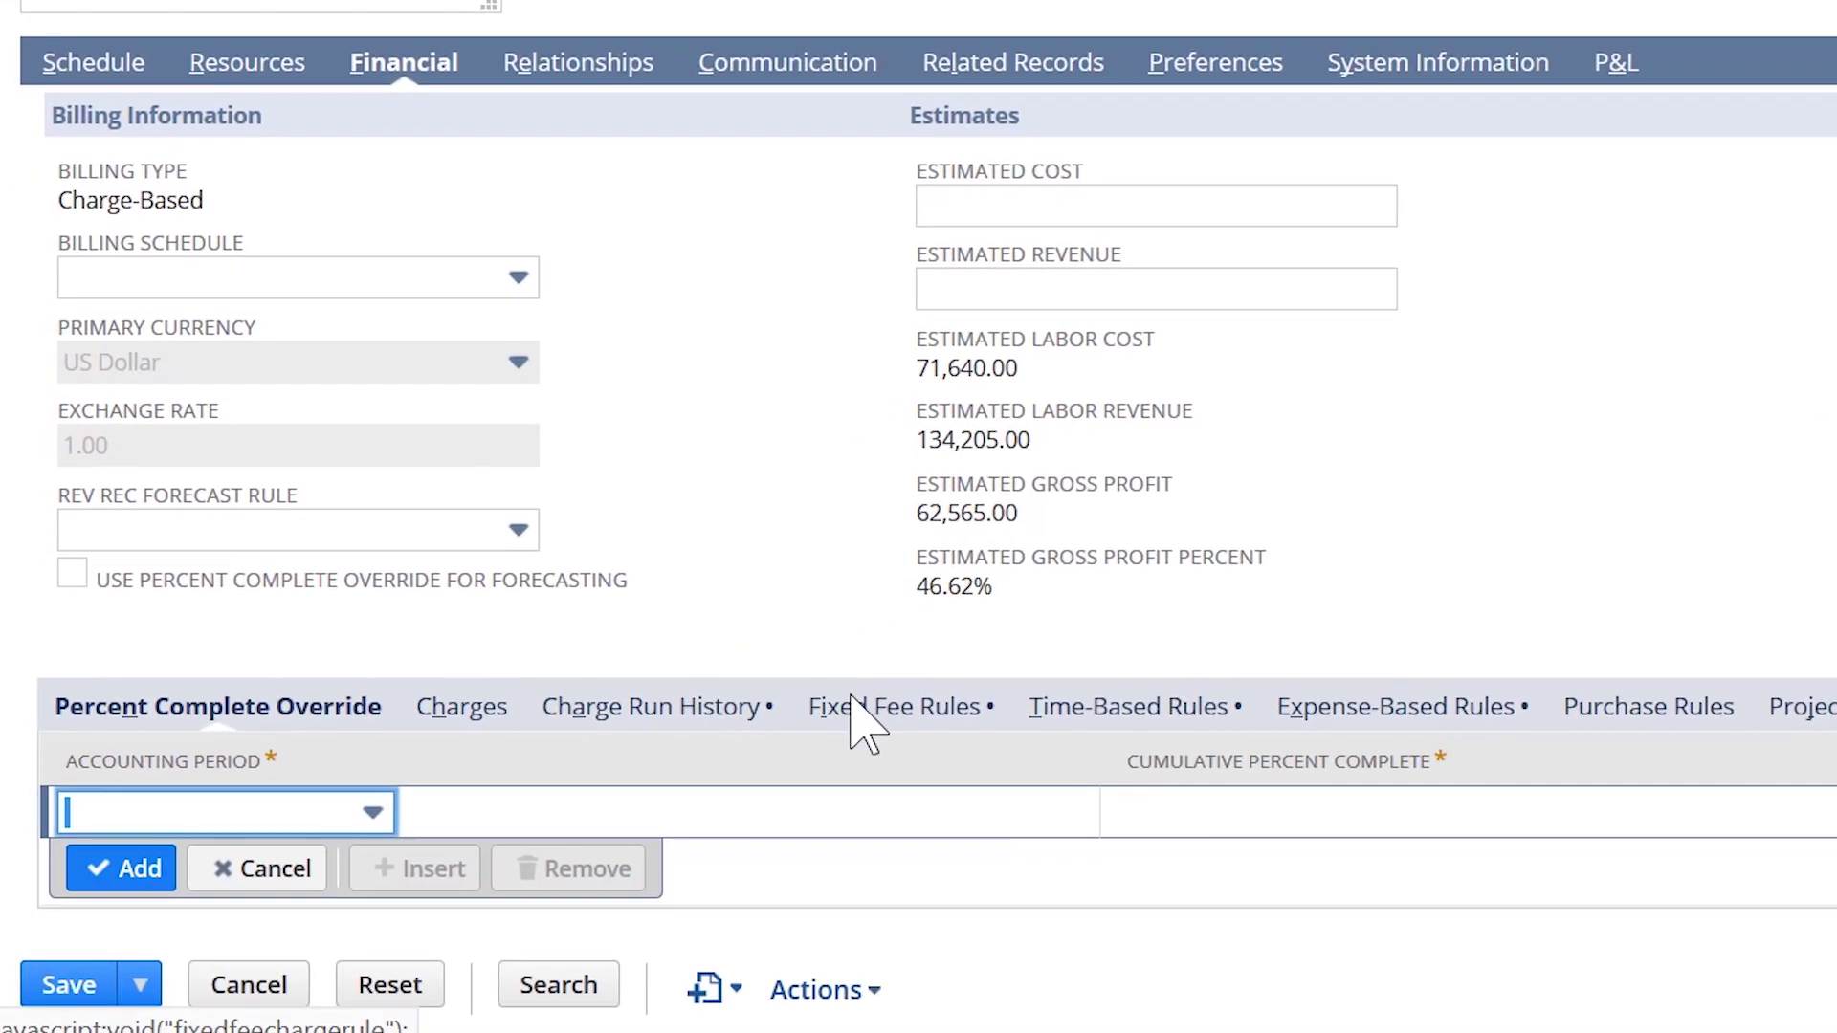
left_click(853, 709)
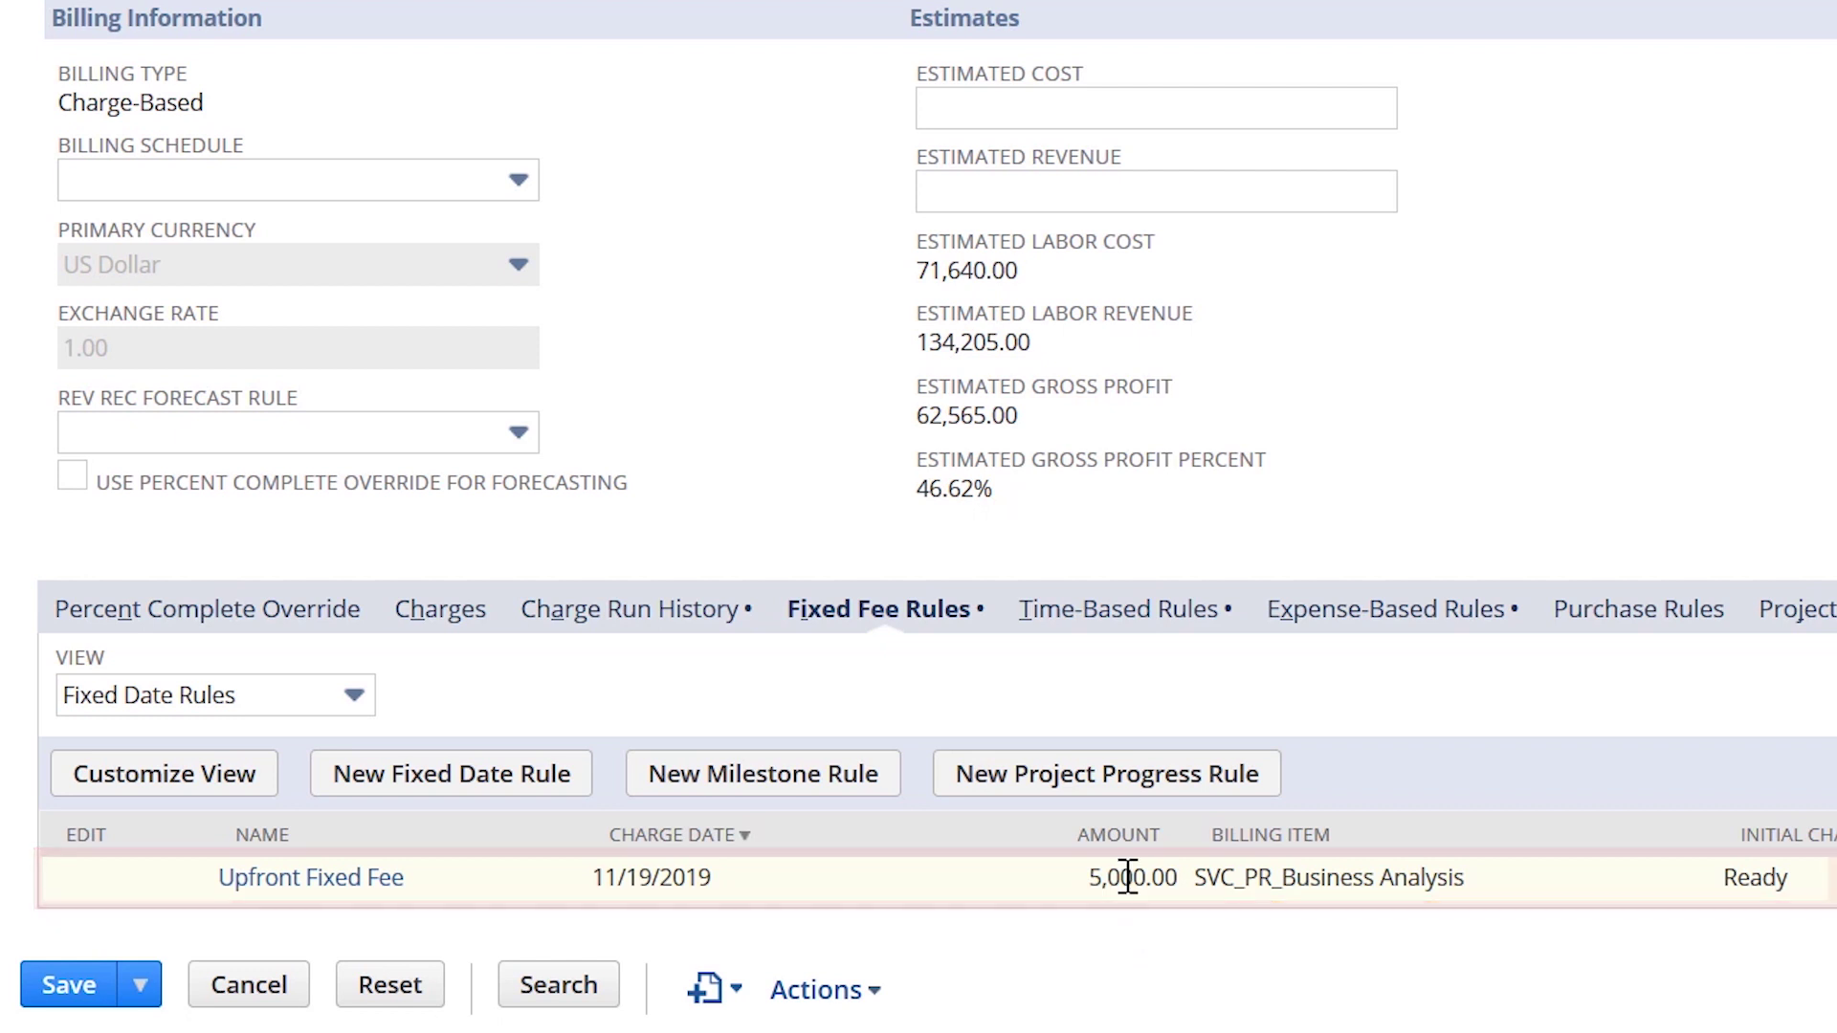
left_click(1139, 612)
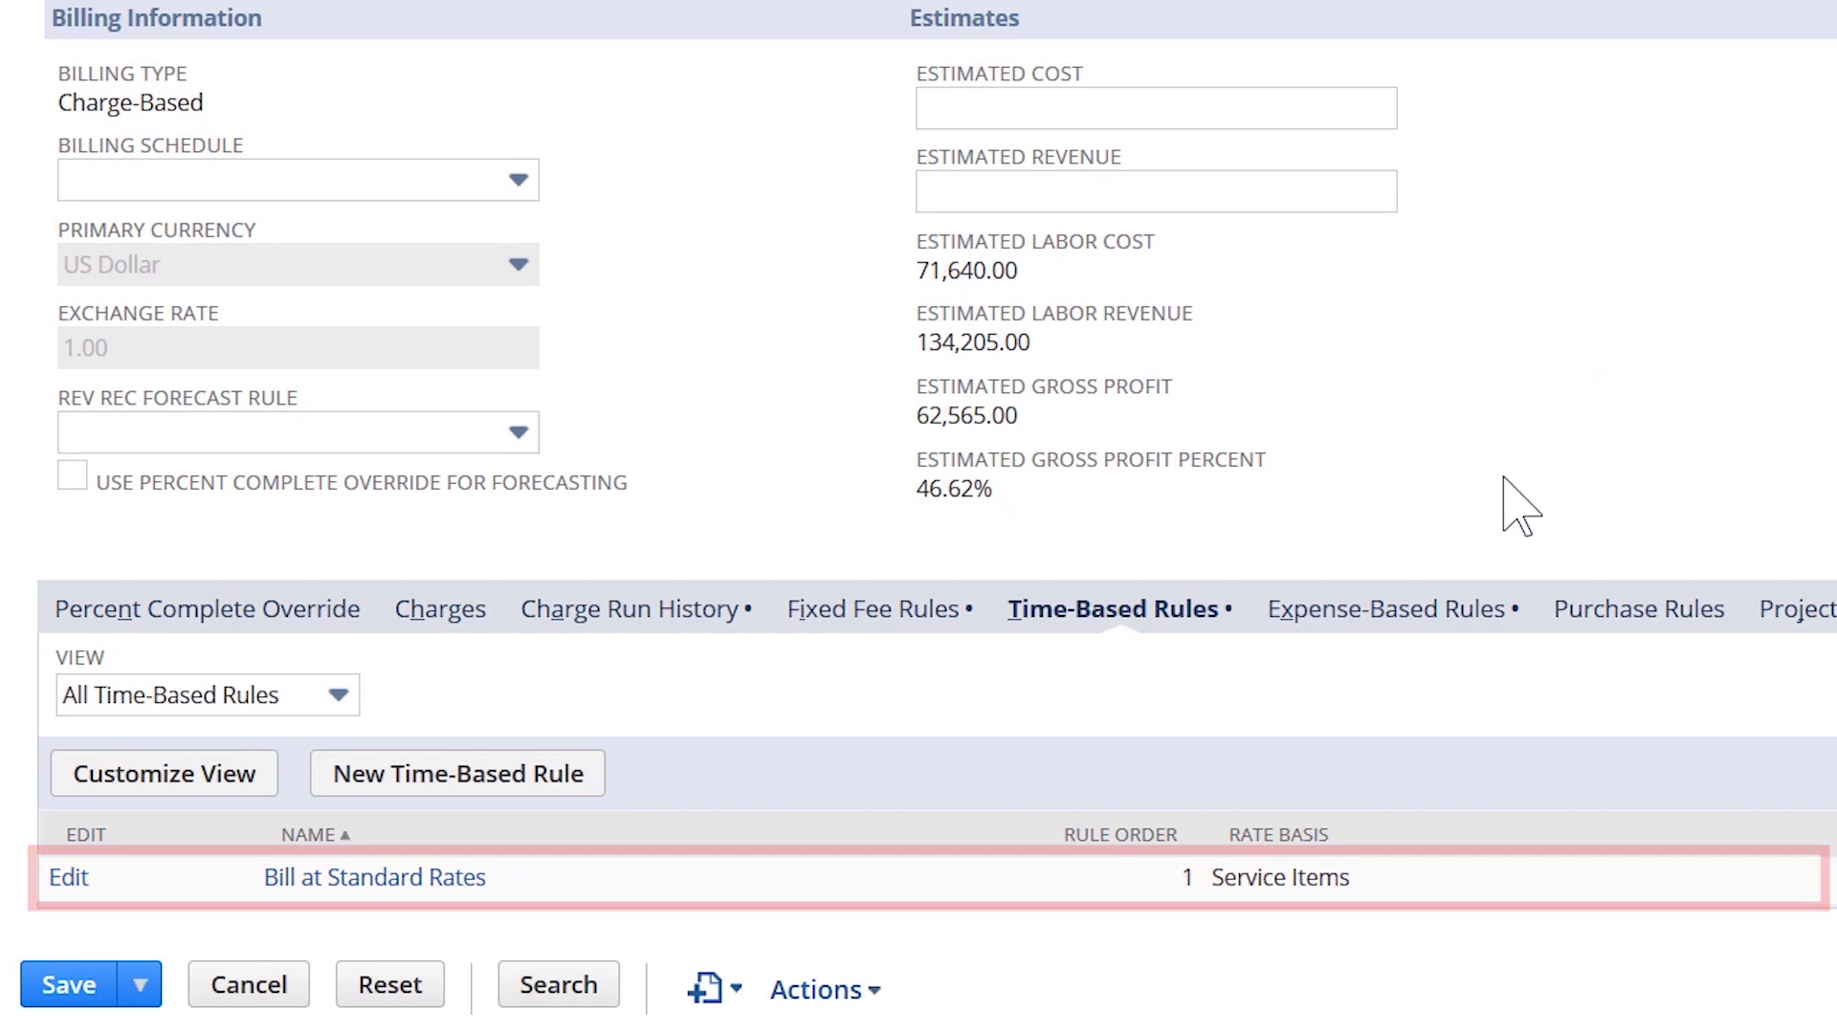
left_click(1433, 613)
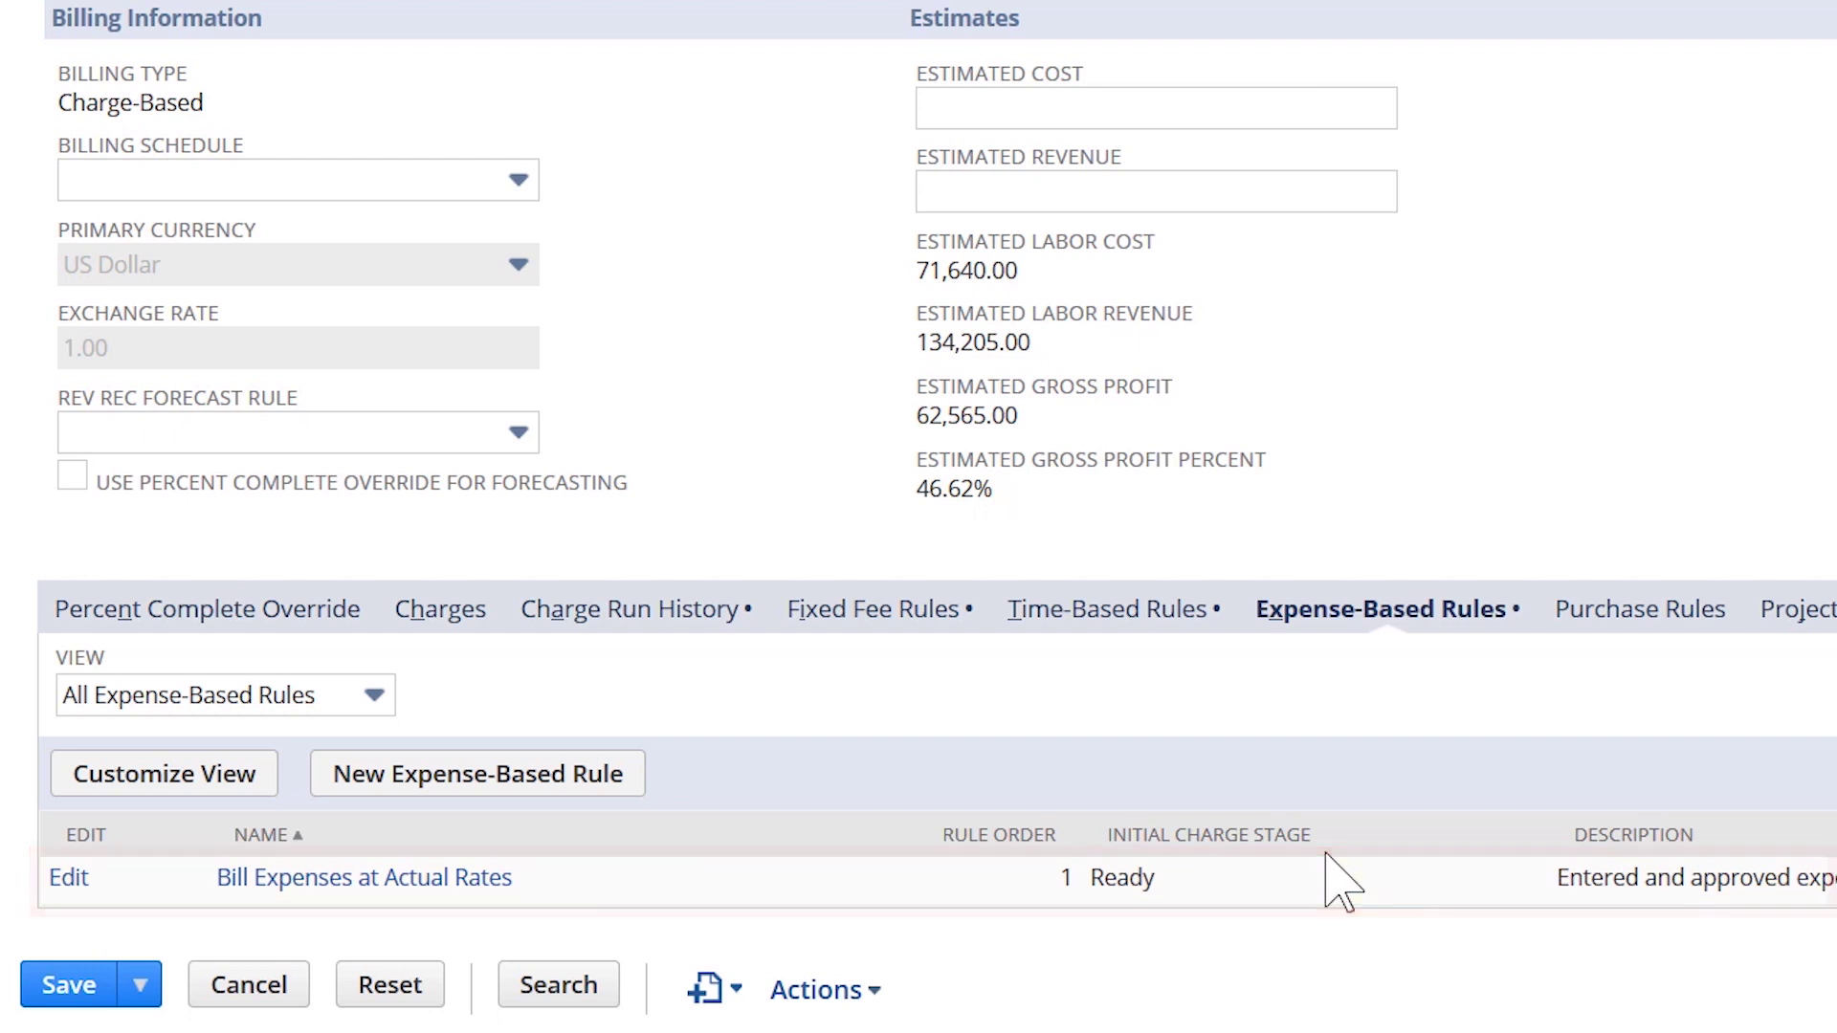
scroll(1483, 717, "up", 8)
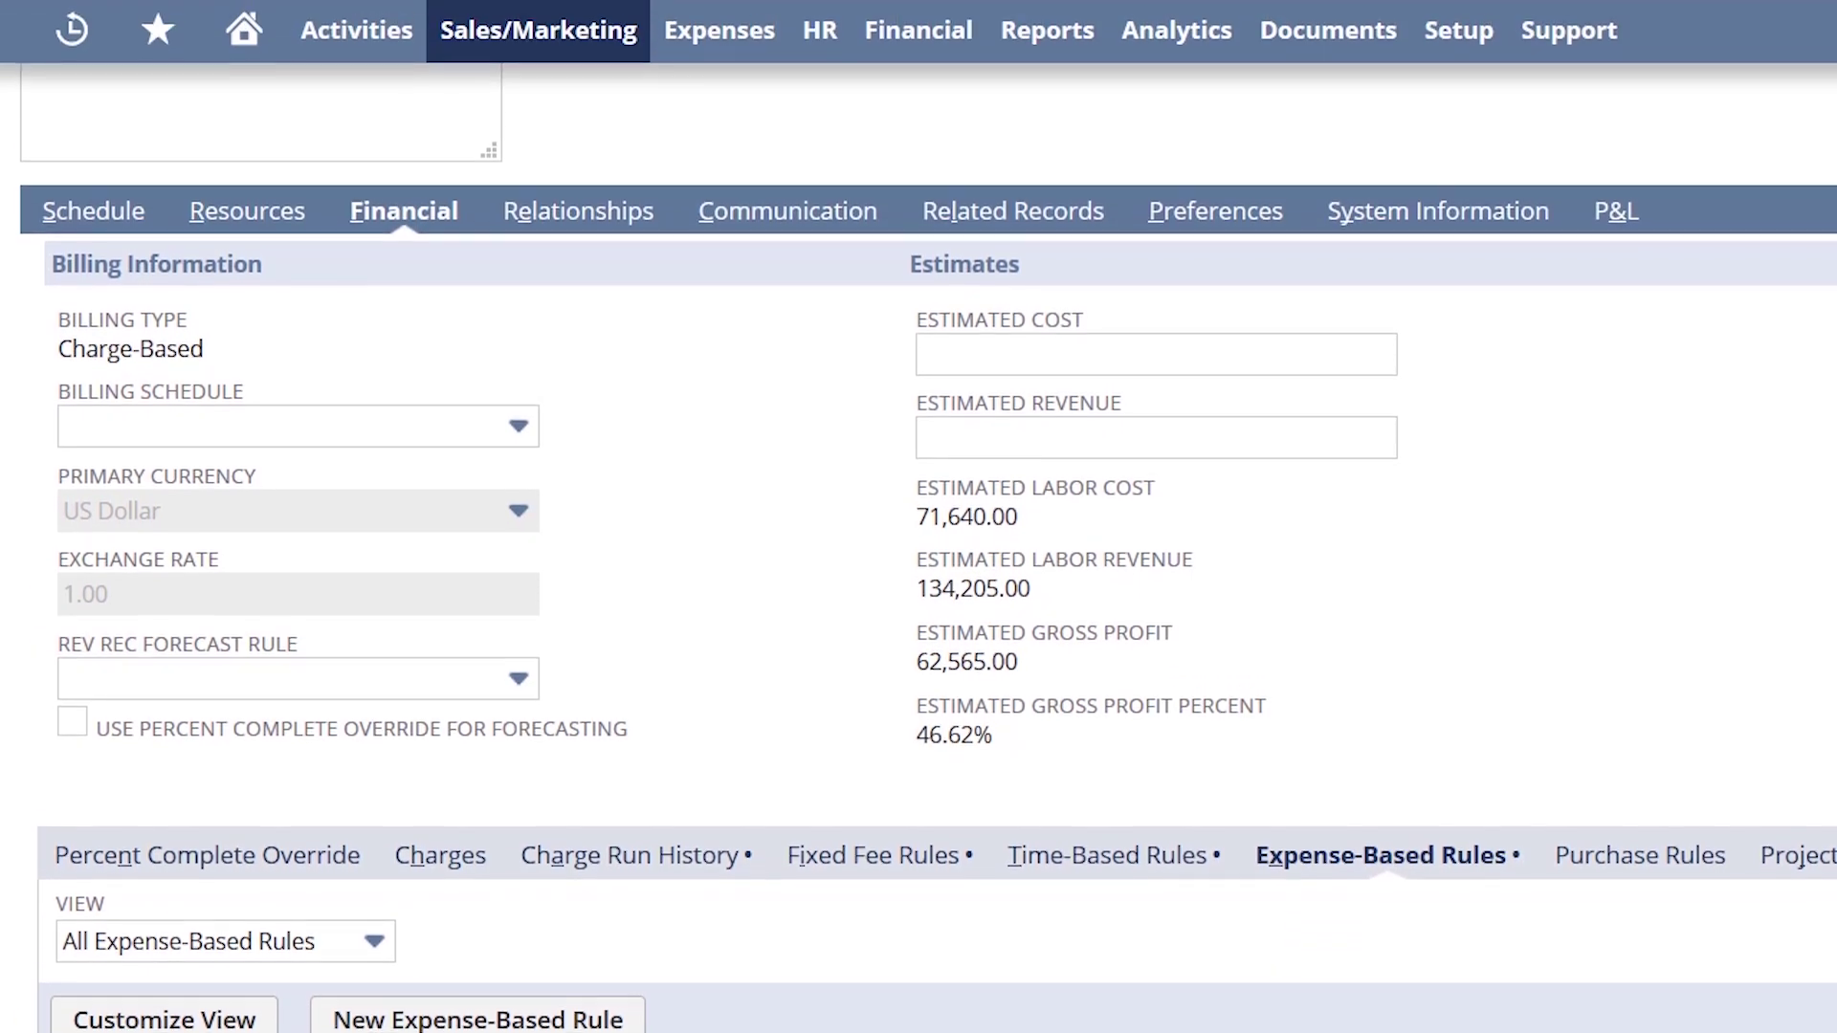
- Scroll back to the top of the project and return to the Project Manager Home dashboard
scroll(821, 678, "up", 2)
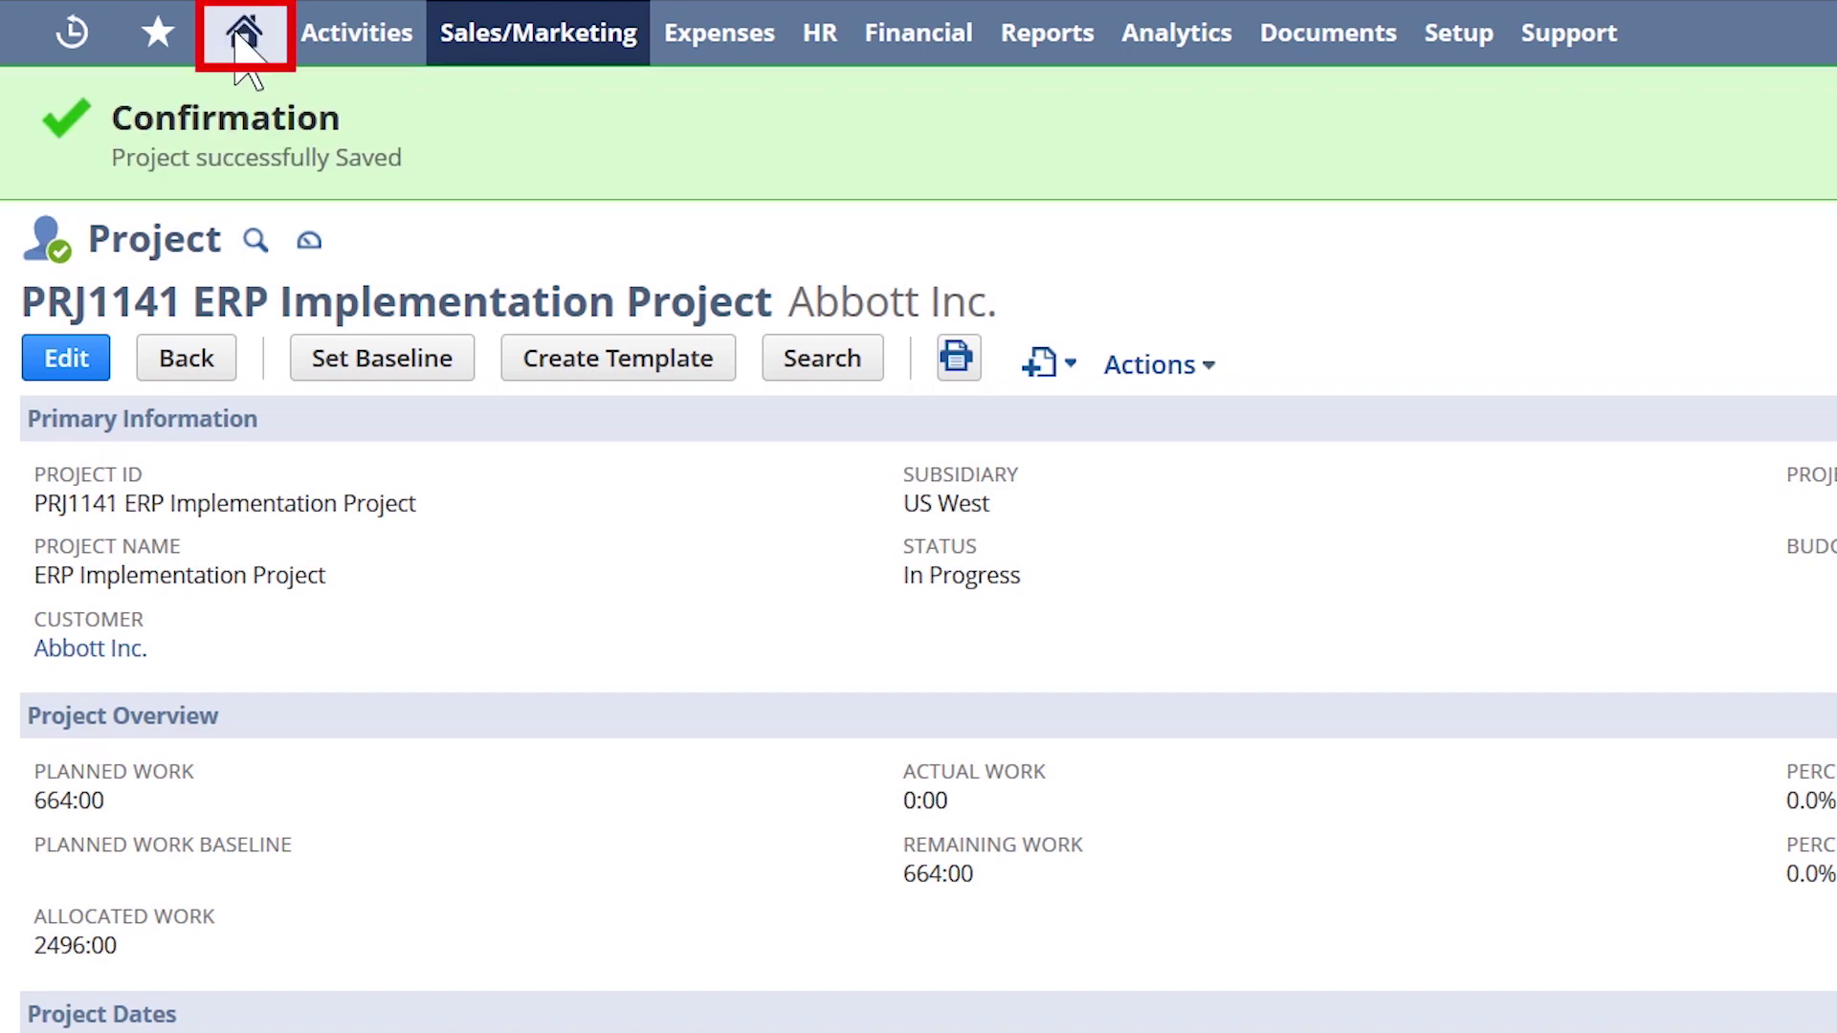
left_click(242, 38)
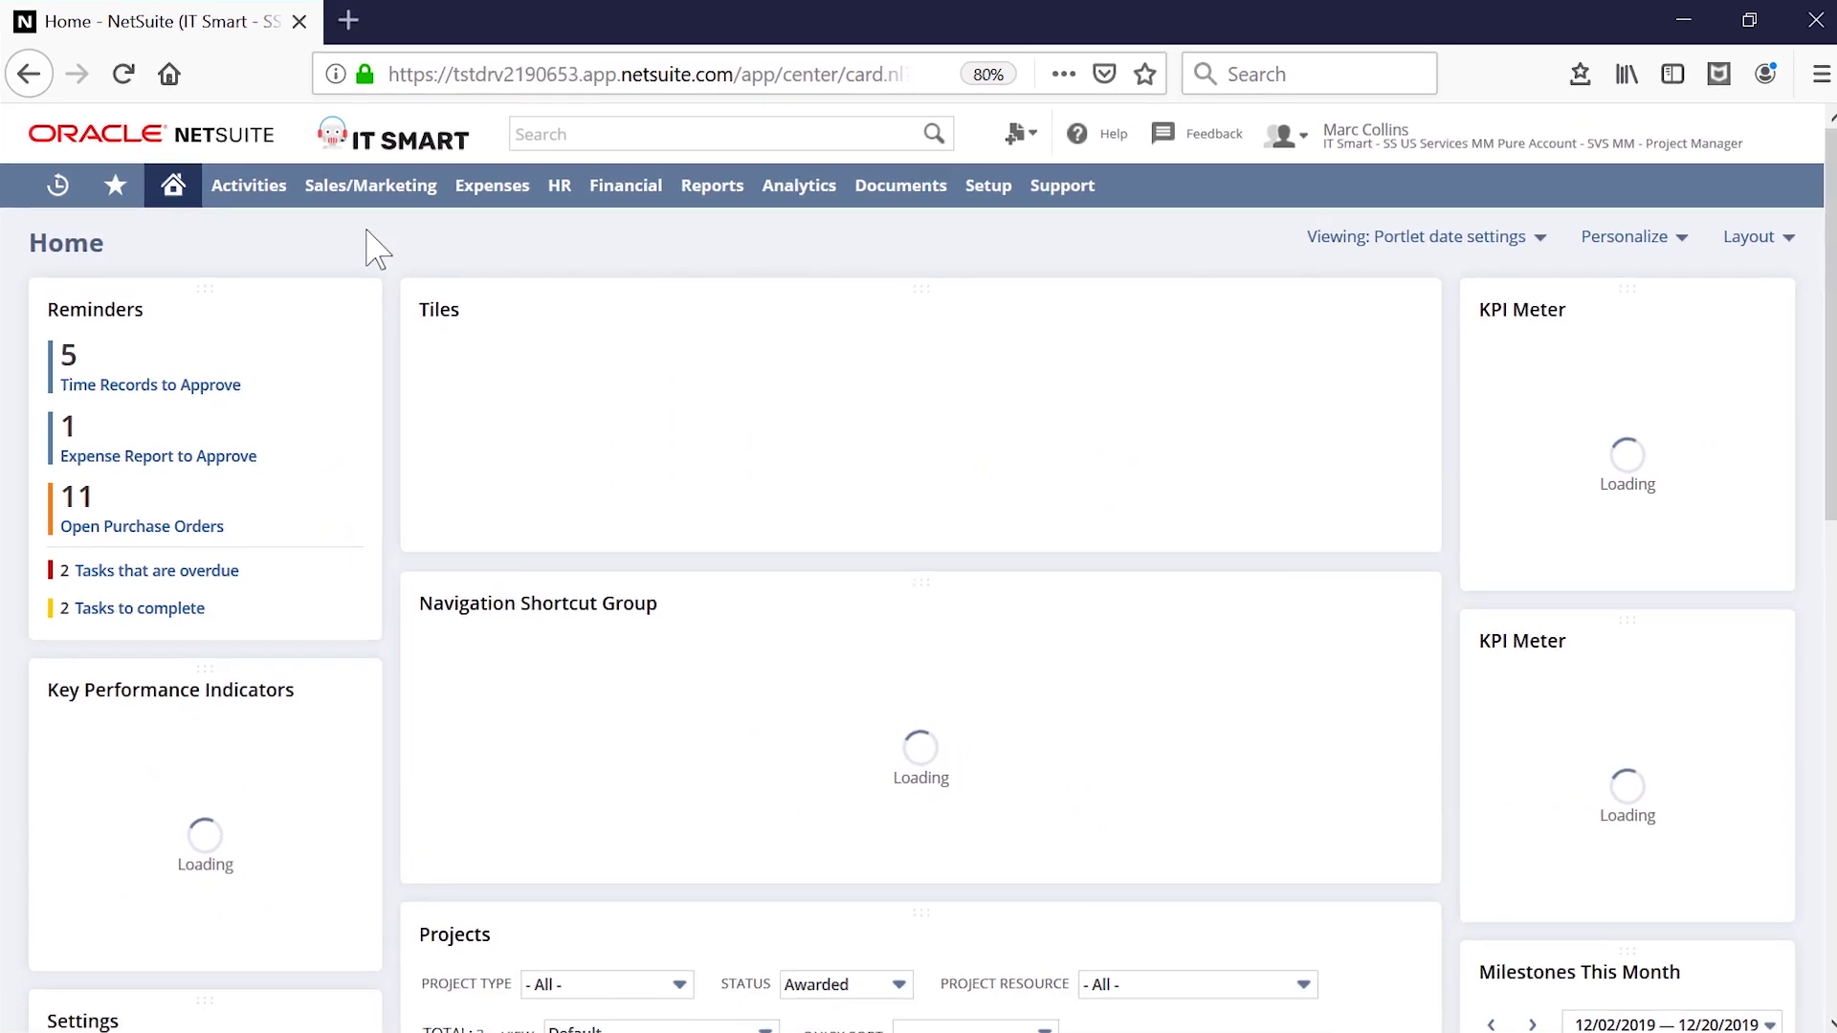
mouse_move(123, 190)
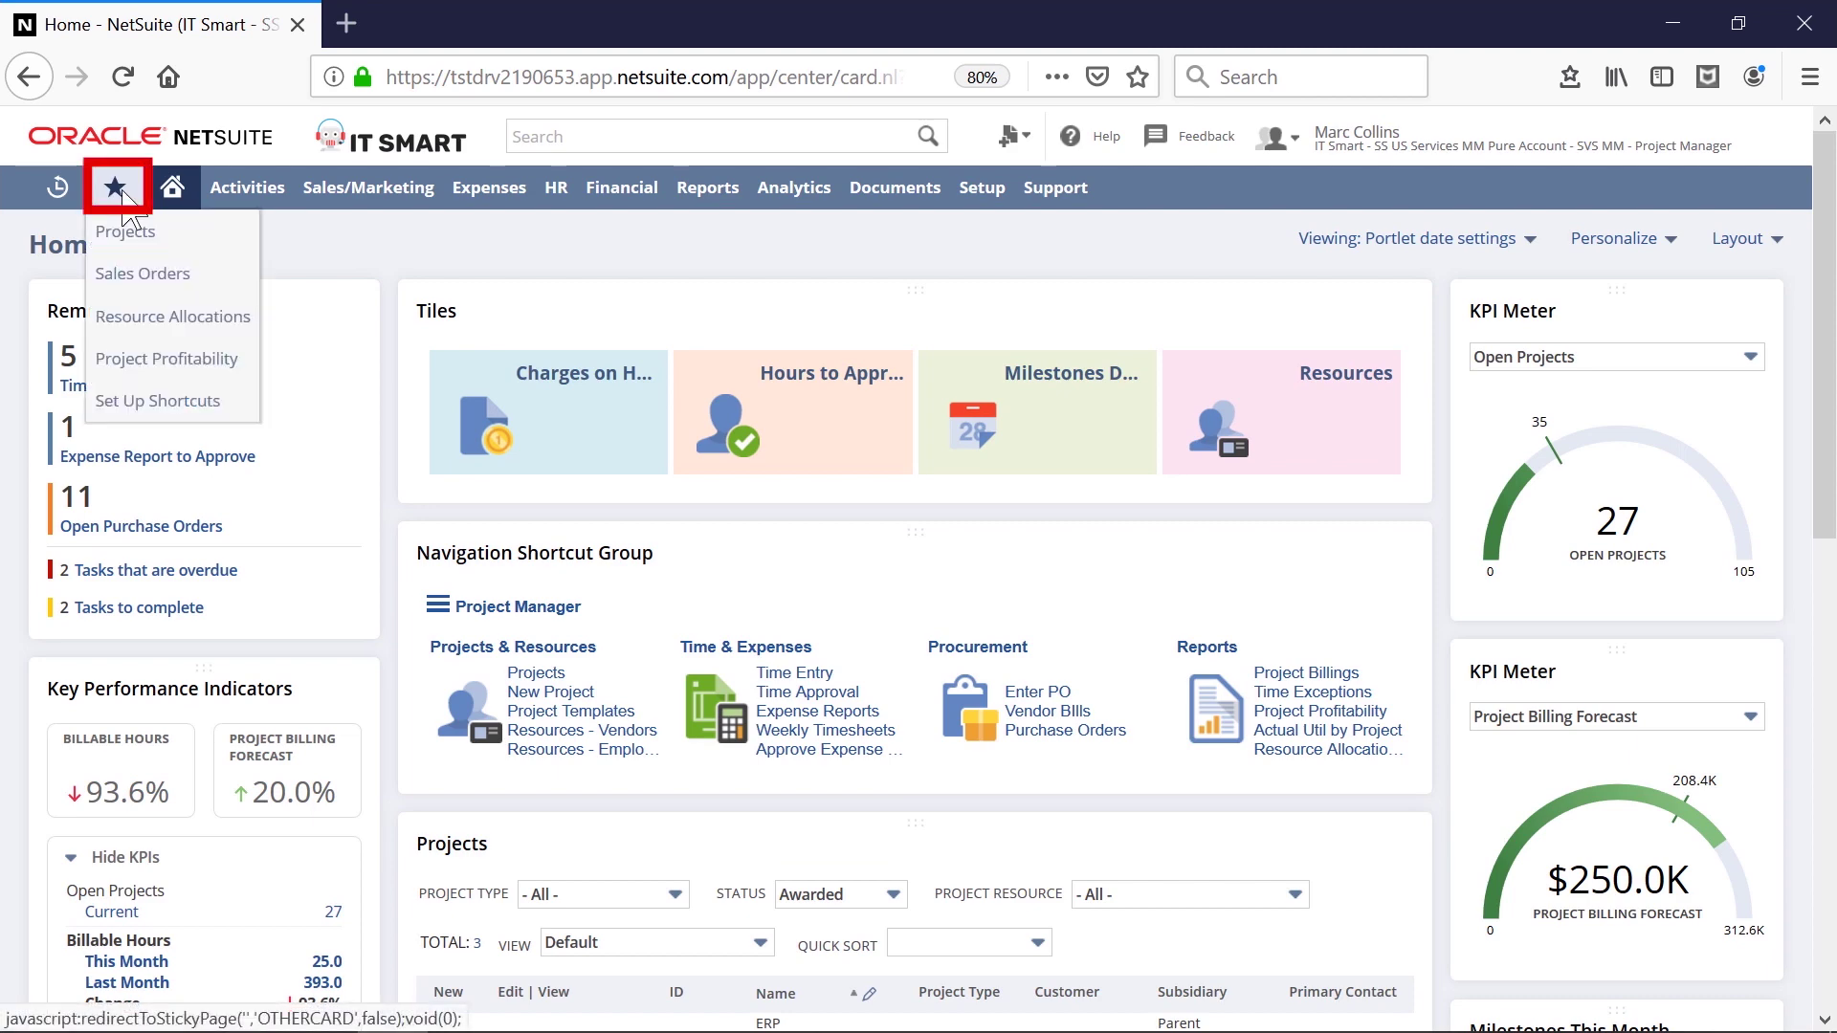
- Open Project Profitability, collapse to project rows, and drill into PRJ1125's $550.00 expense report
left_click(163, 362)
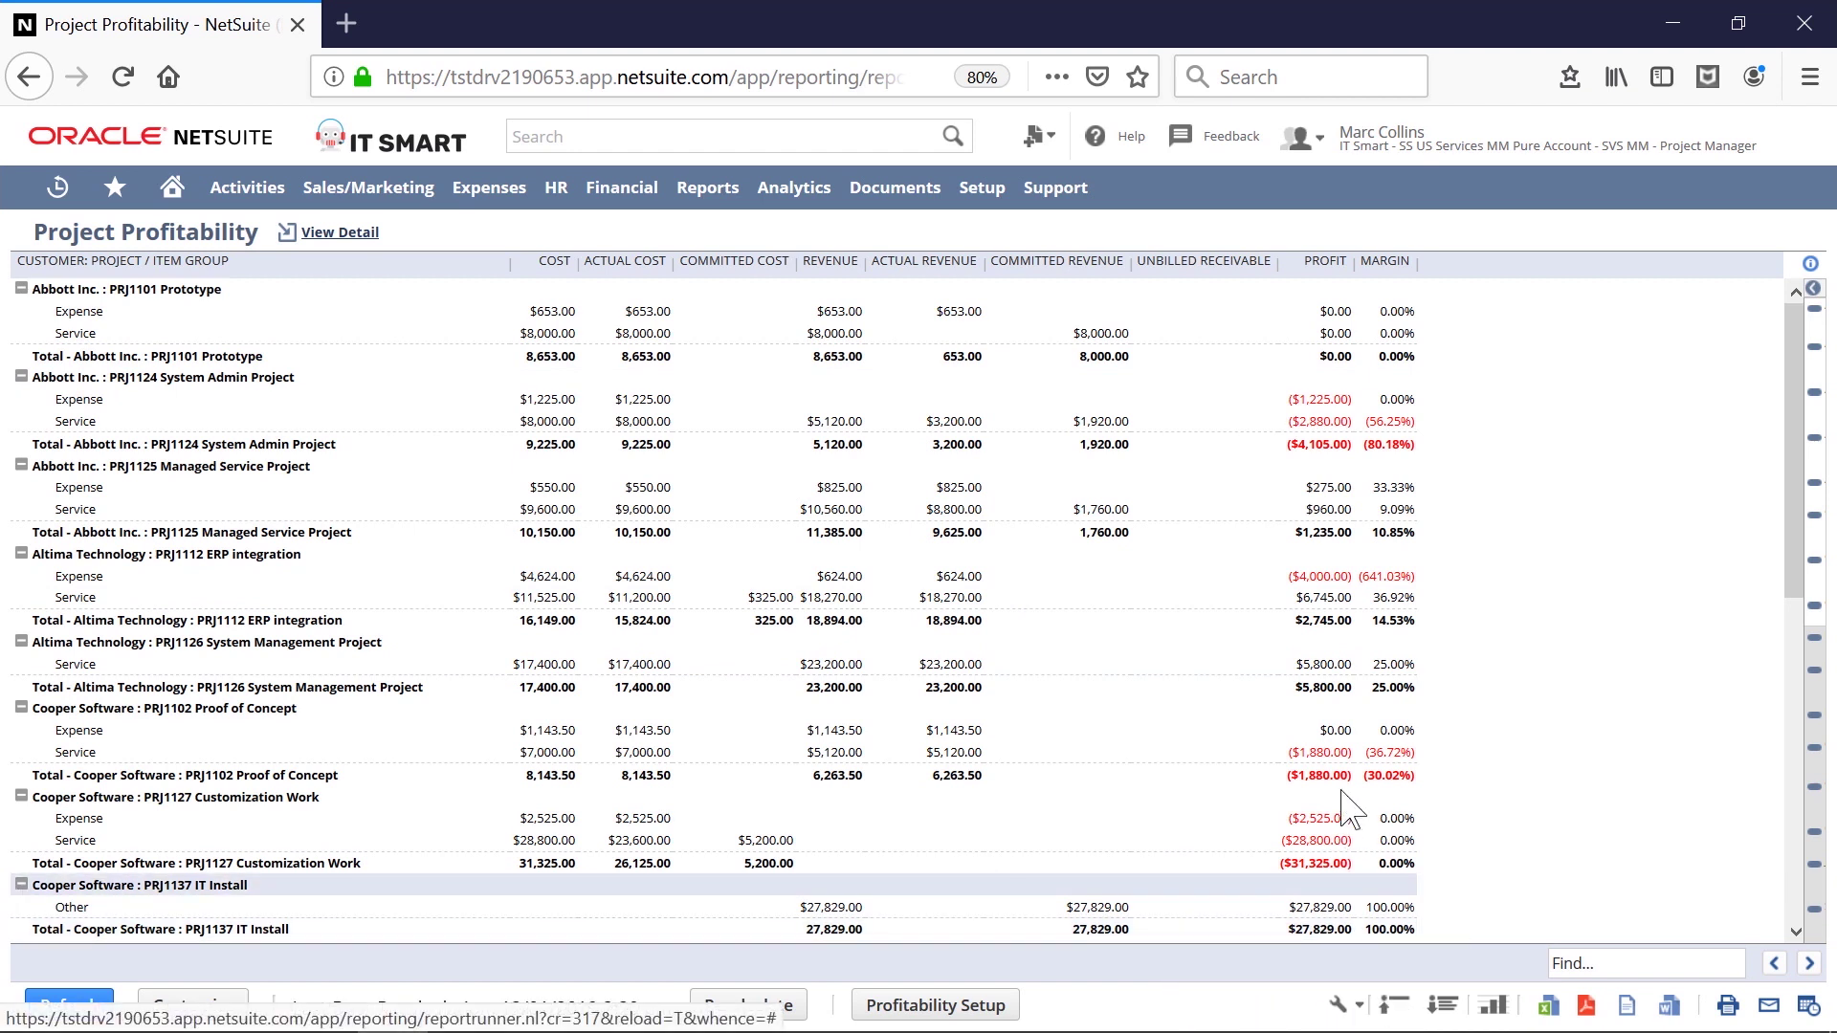
left_click(1395, 1003)
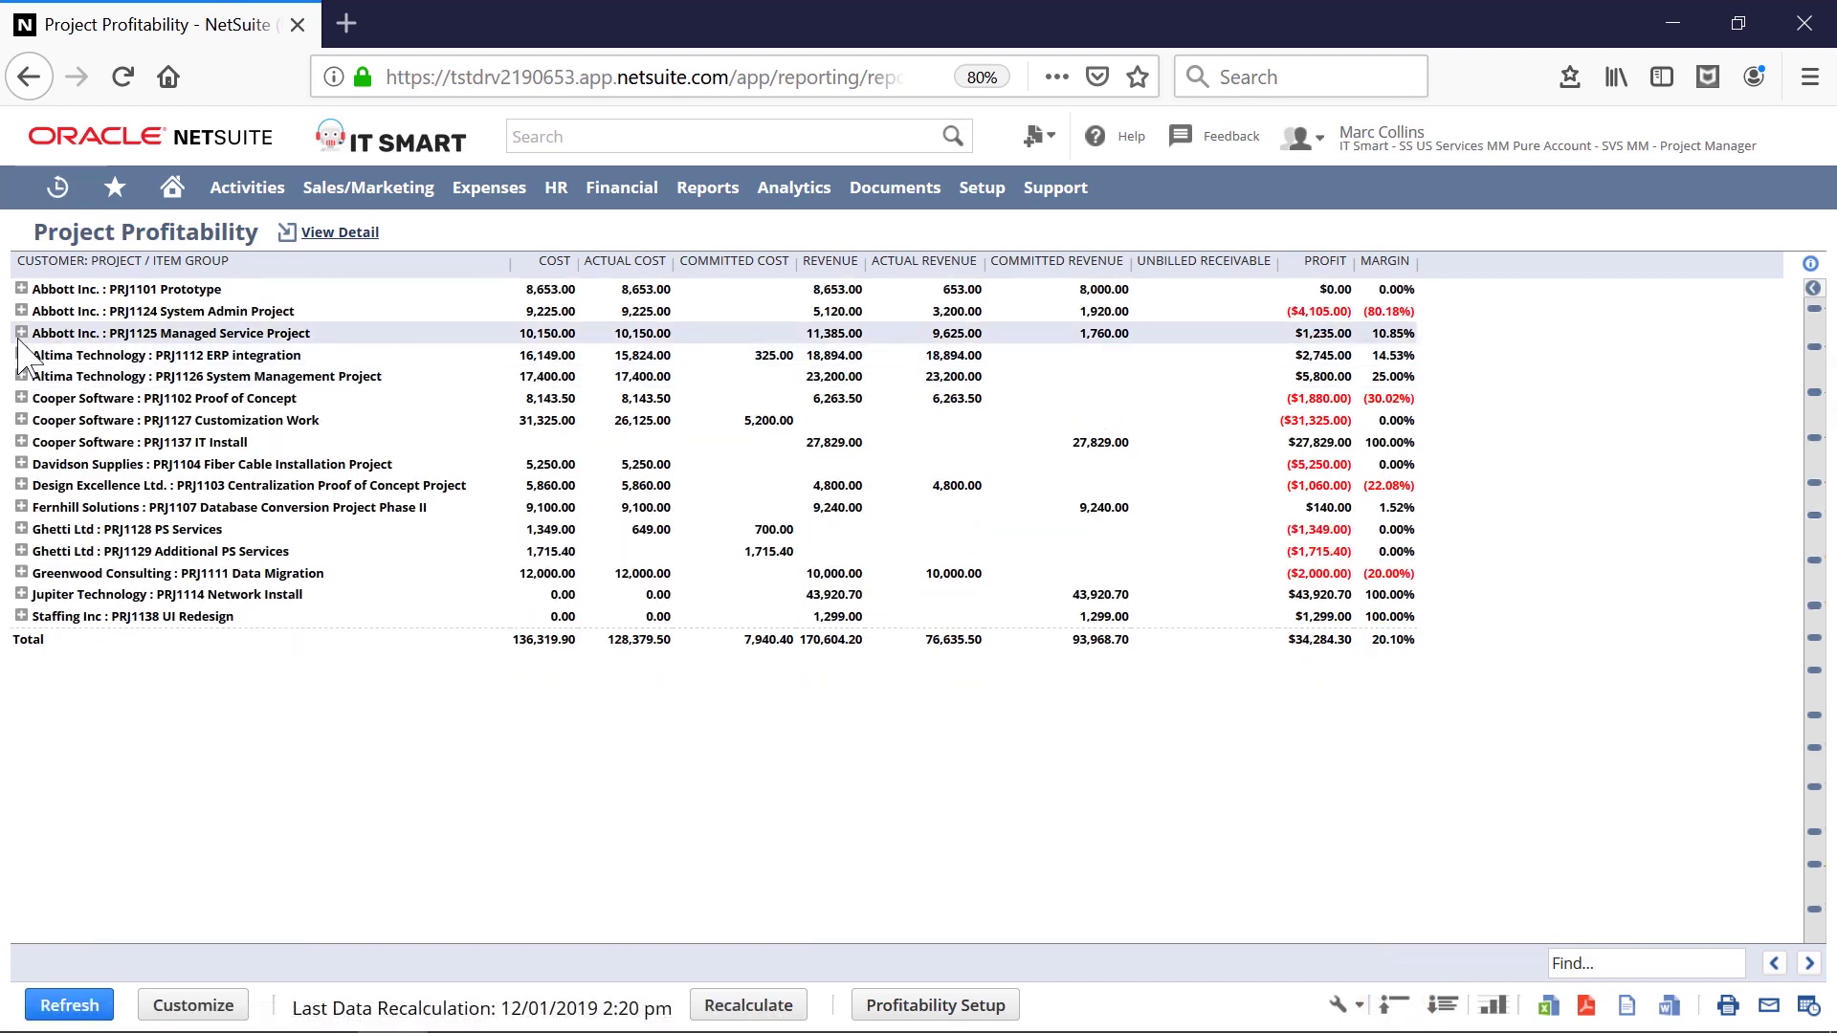
left_click(21, 333)
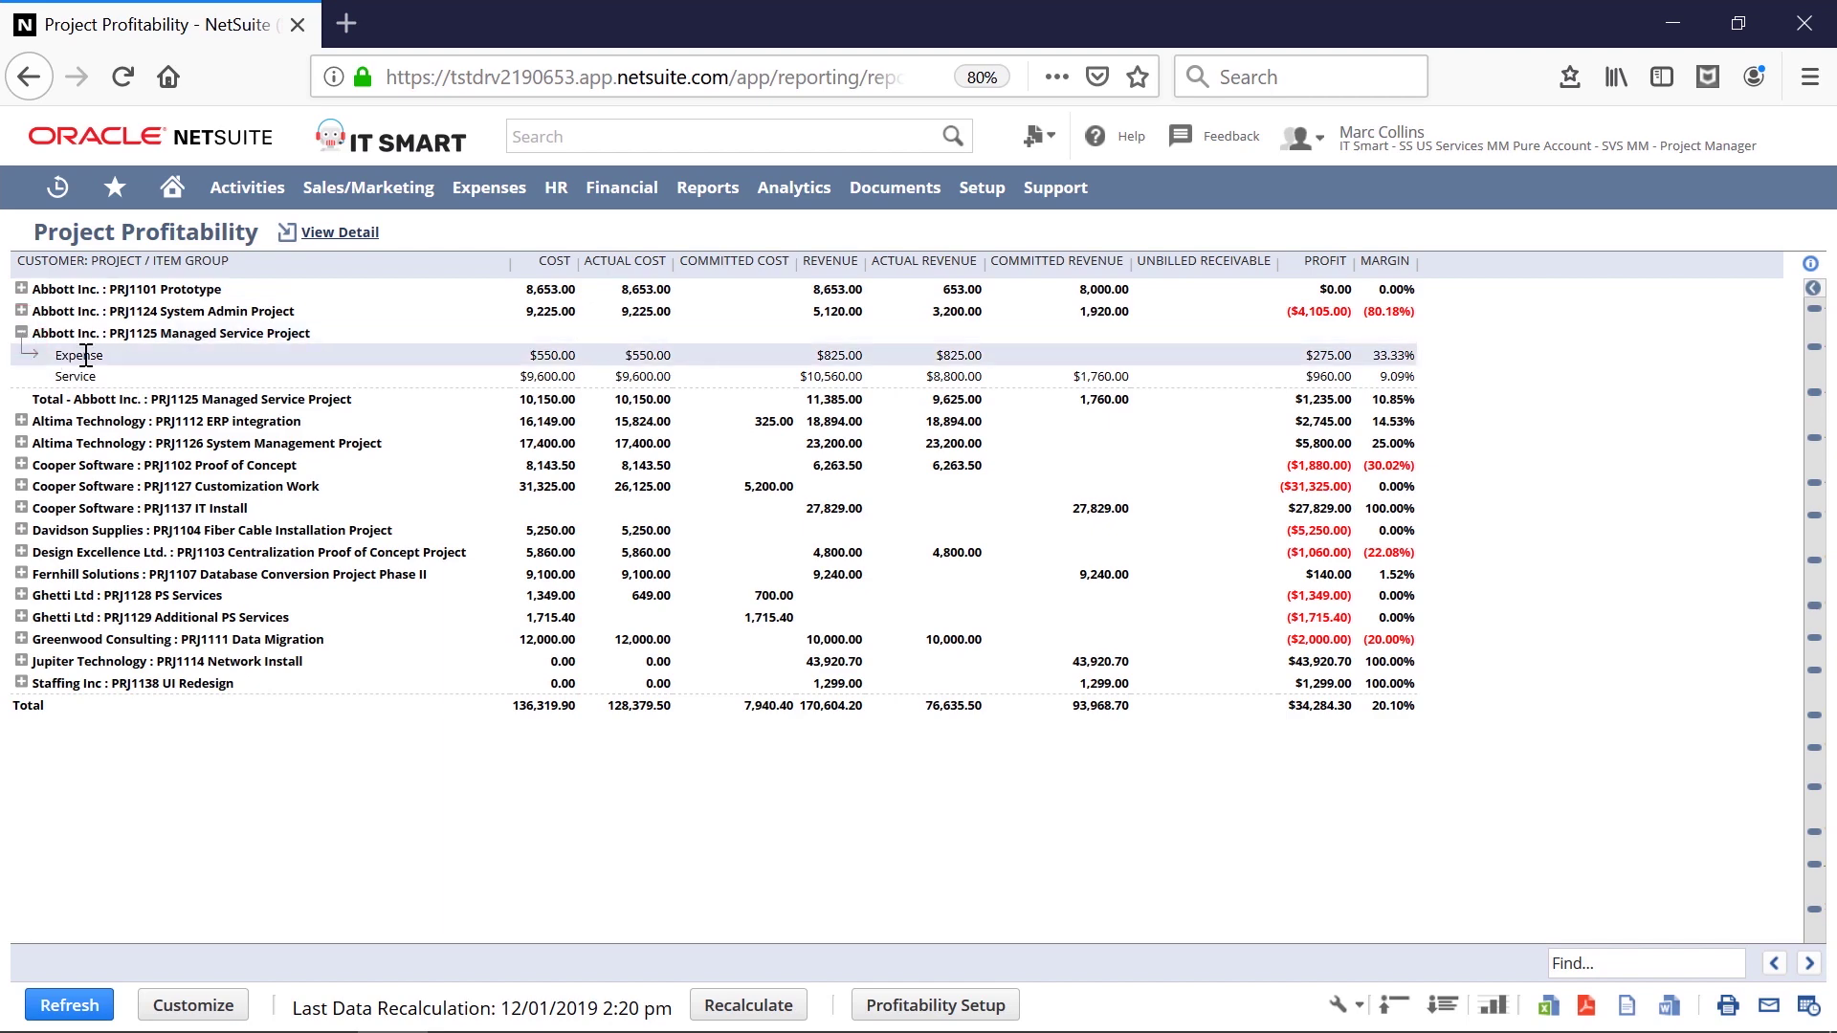
left_click(553, 355)
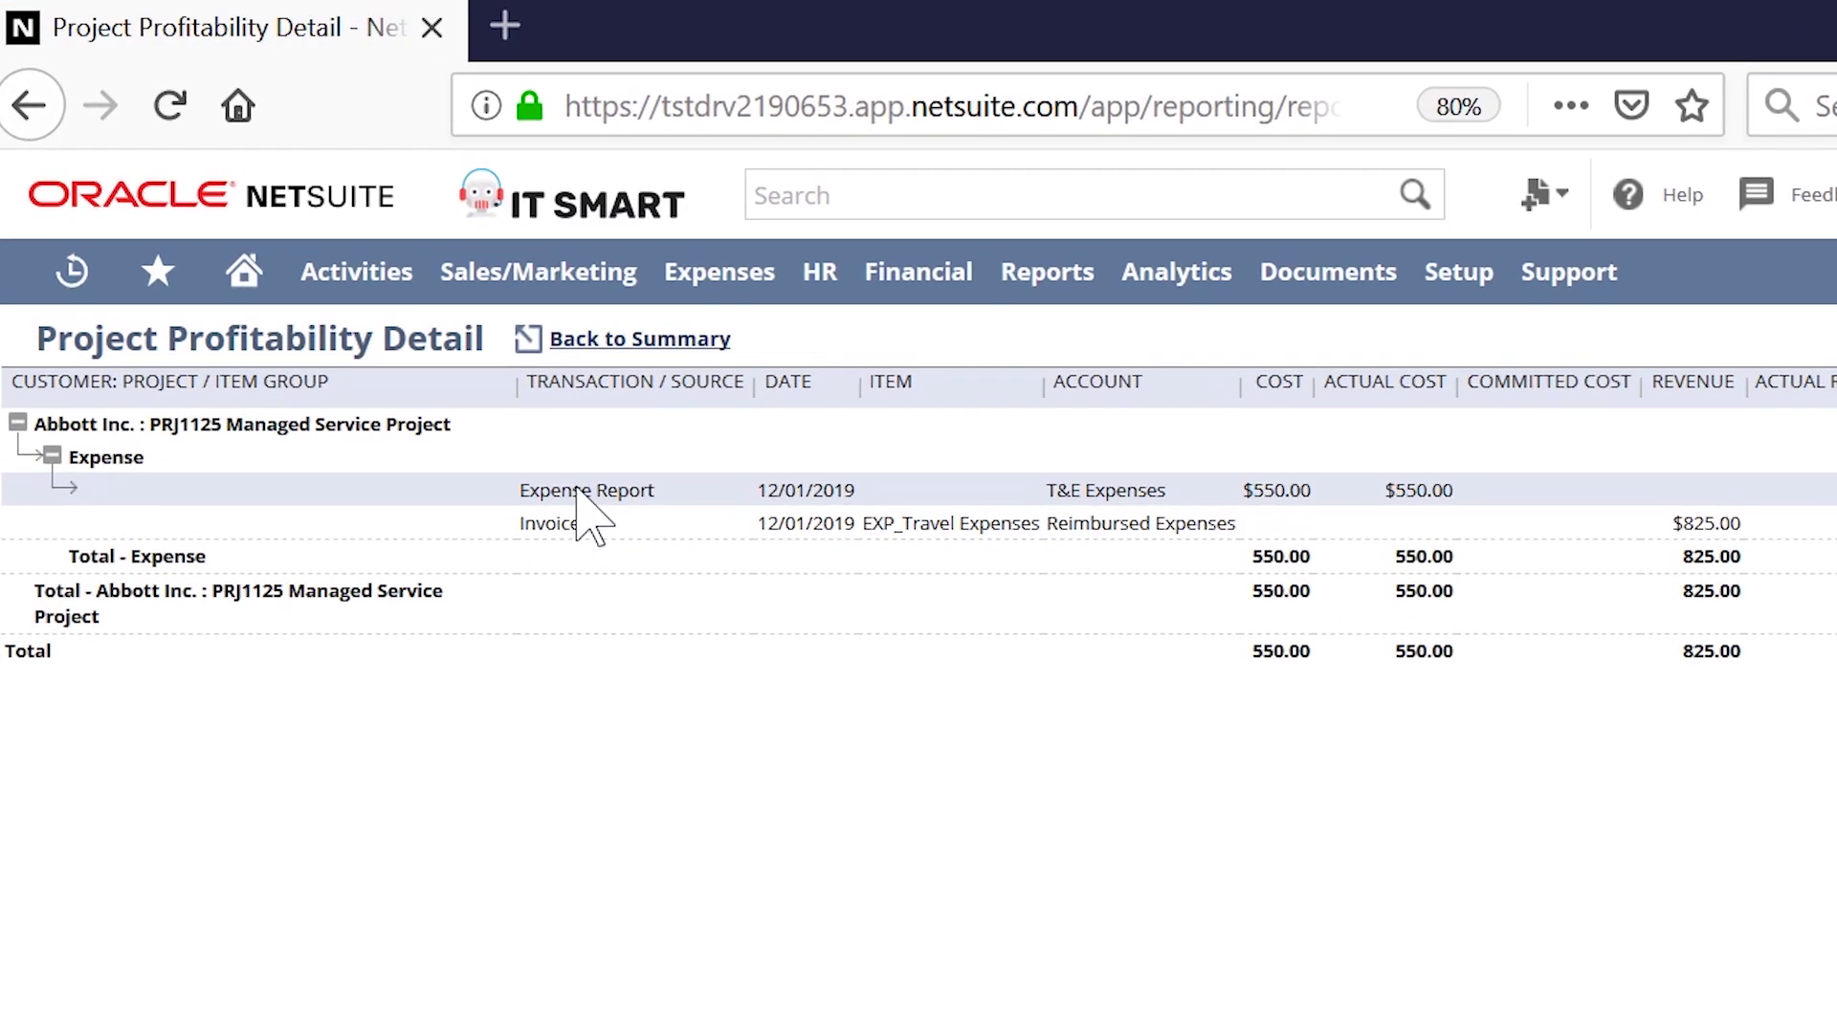
left_click(578, 490, "ctrl")
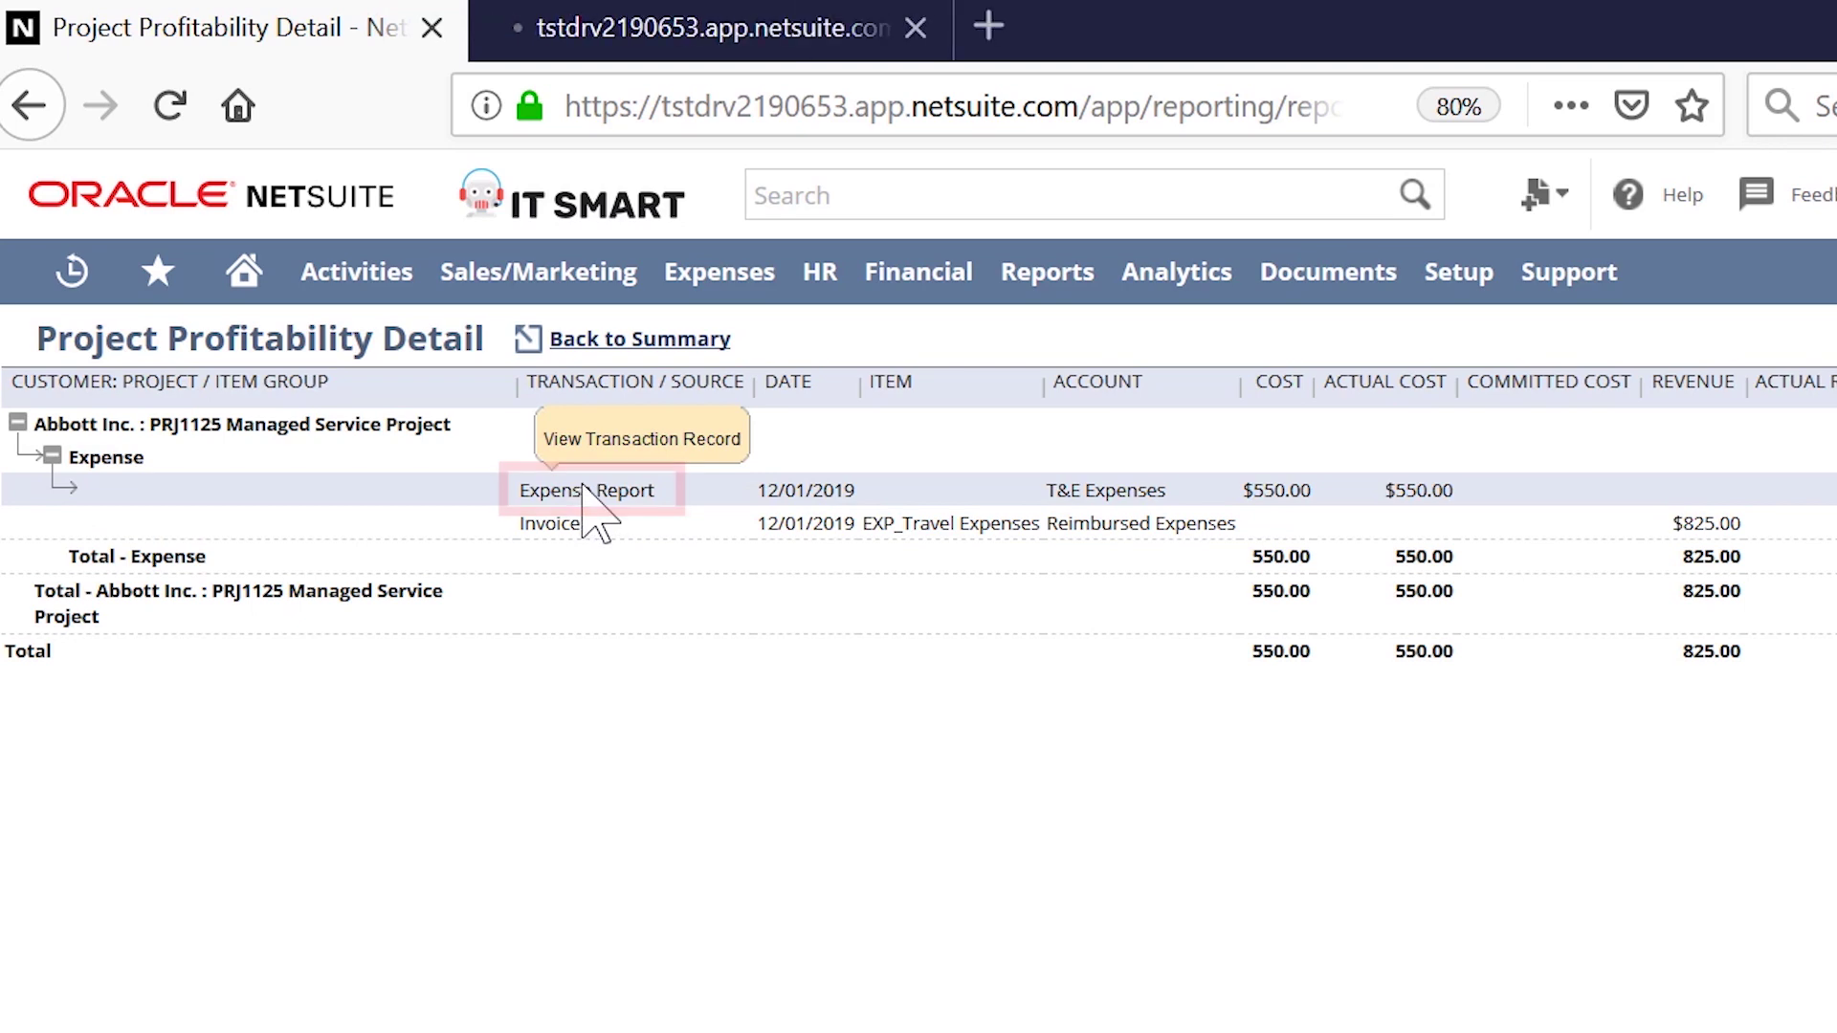